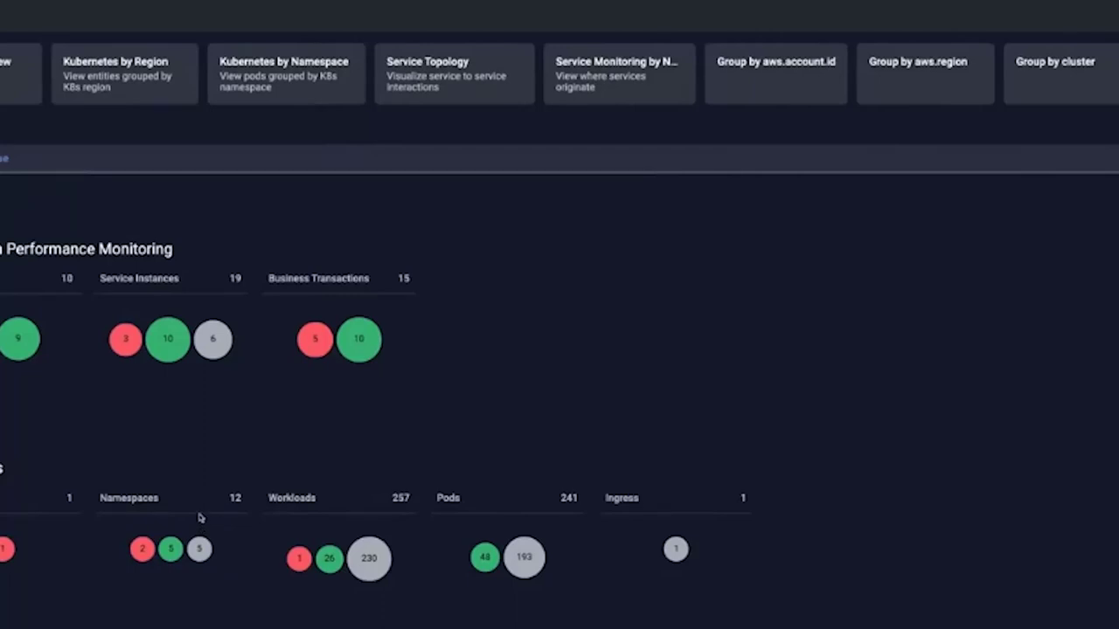
pyautogui.scroll(-1, 199, 518)
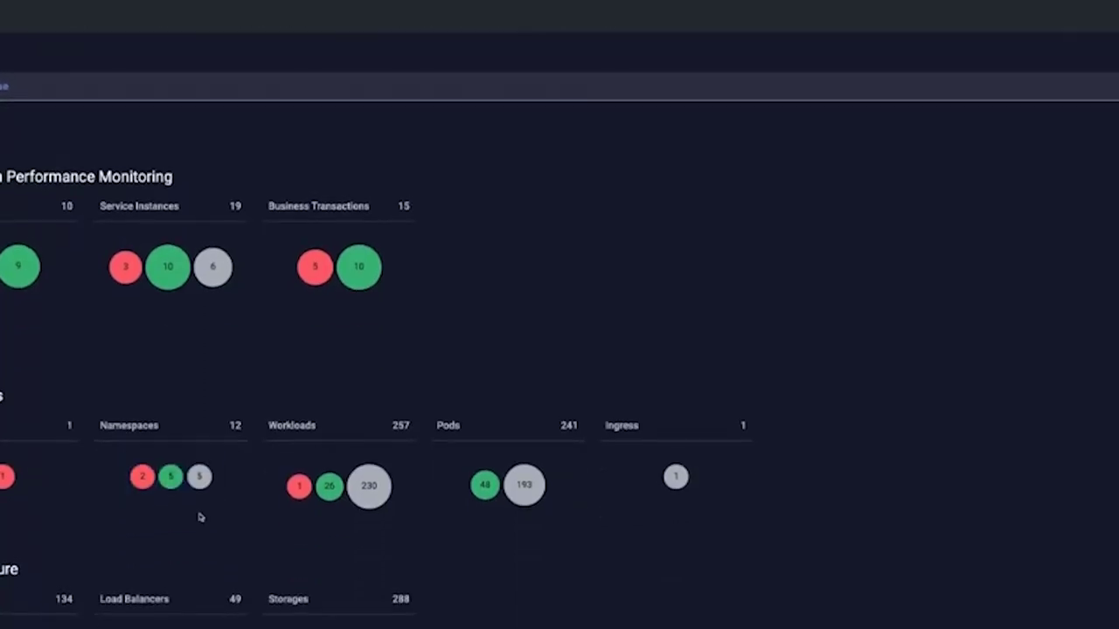
pyautogui.scroll(-1, 199, 517)
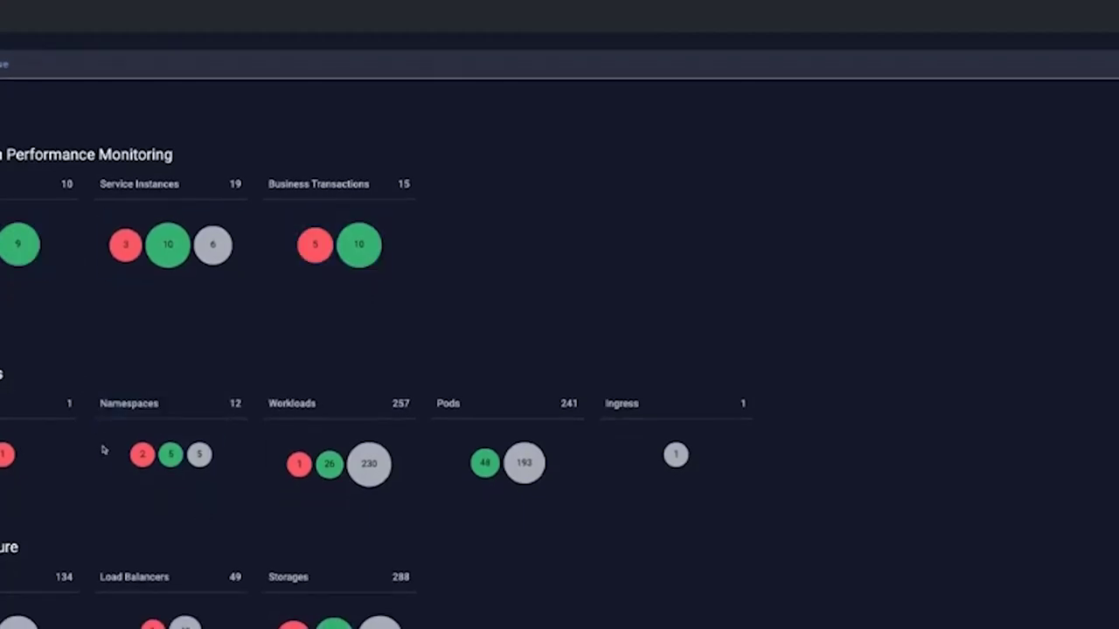
pyautogui.scroll(-1, 658, 449)
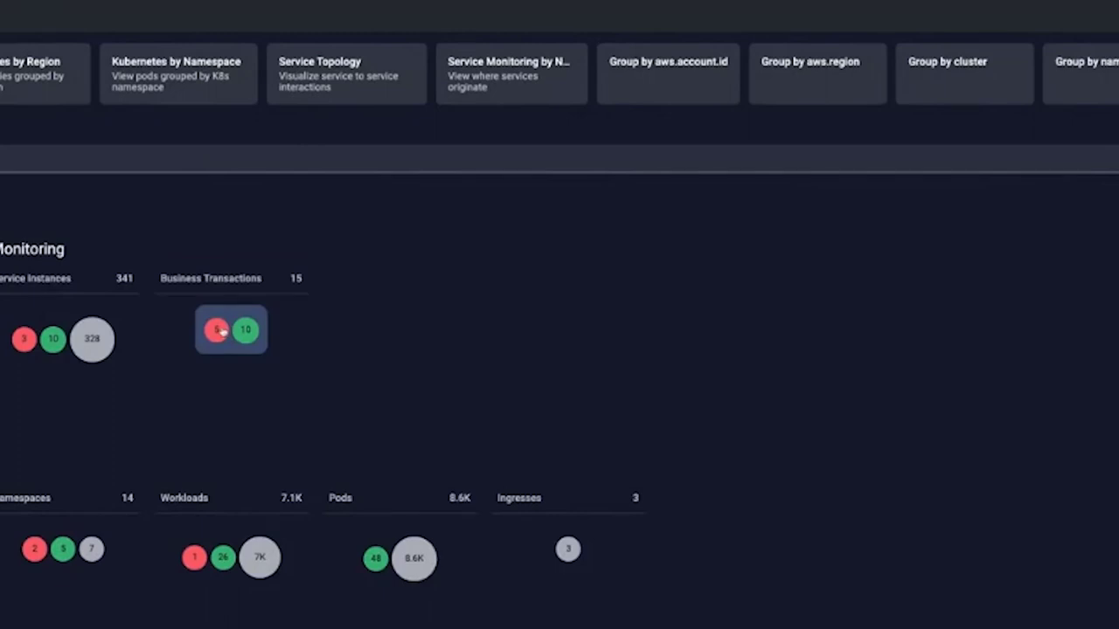
# Filter business transactions to critical health and open the /ecommerce/addtocart transaction's details.
pyautogui.click(221, 330)
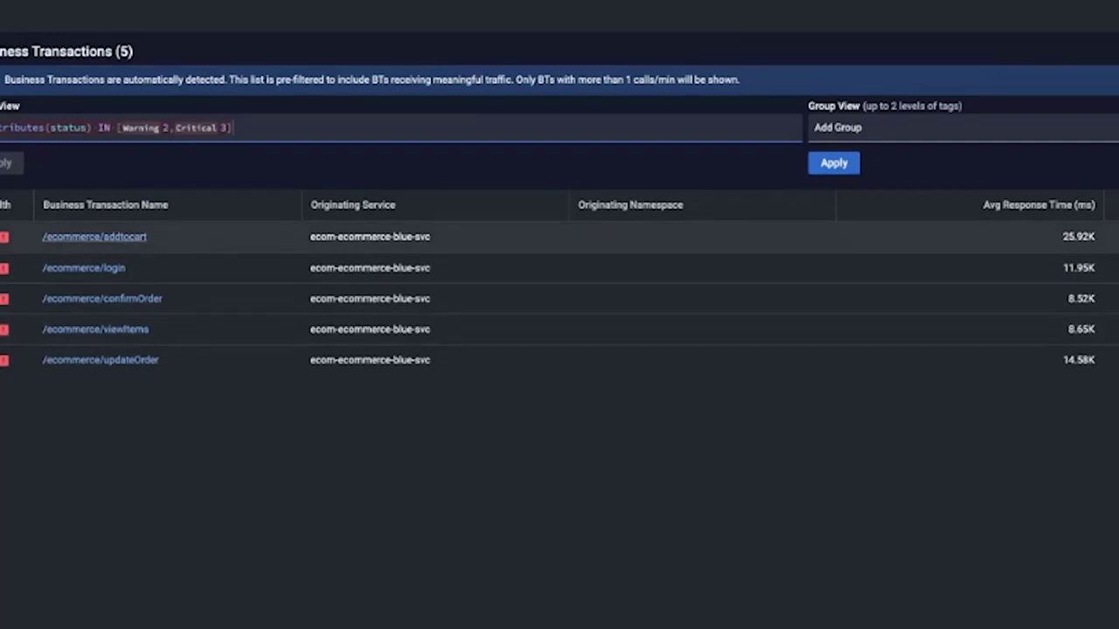
pyautogui.click(95, 236)
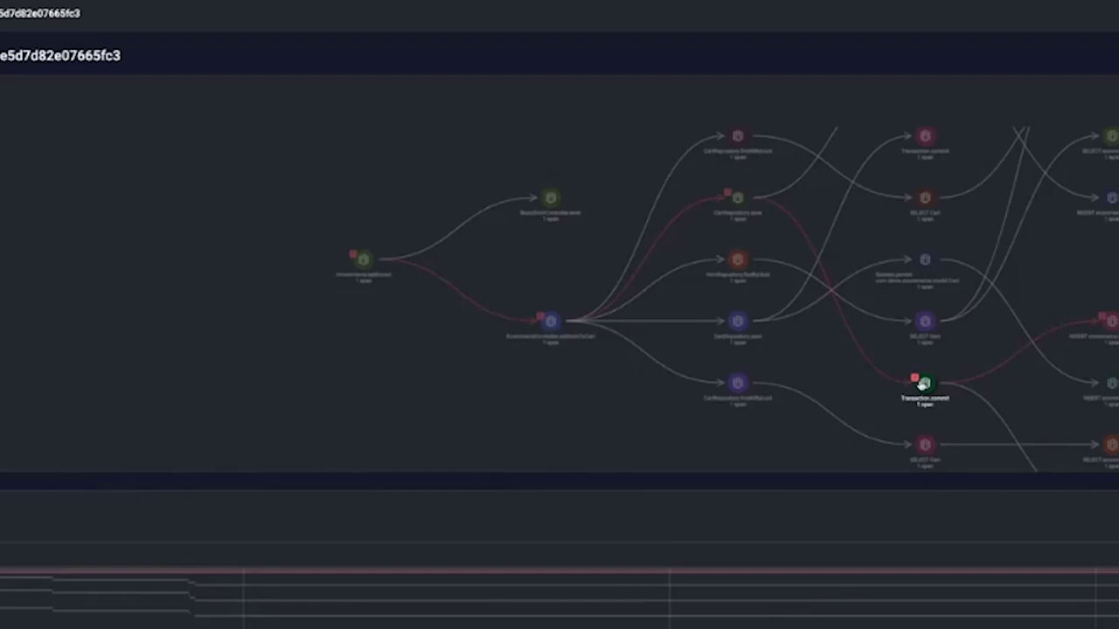
# Select the failing Transaction.commit span and open its SqlExceptionHelper duplicate-entry '28992' error log.
pyautogui.click(923, 384)
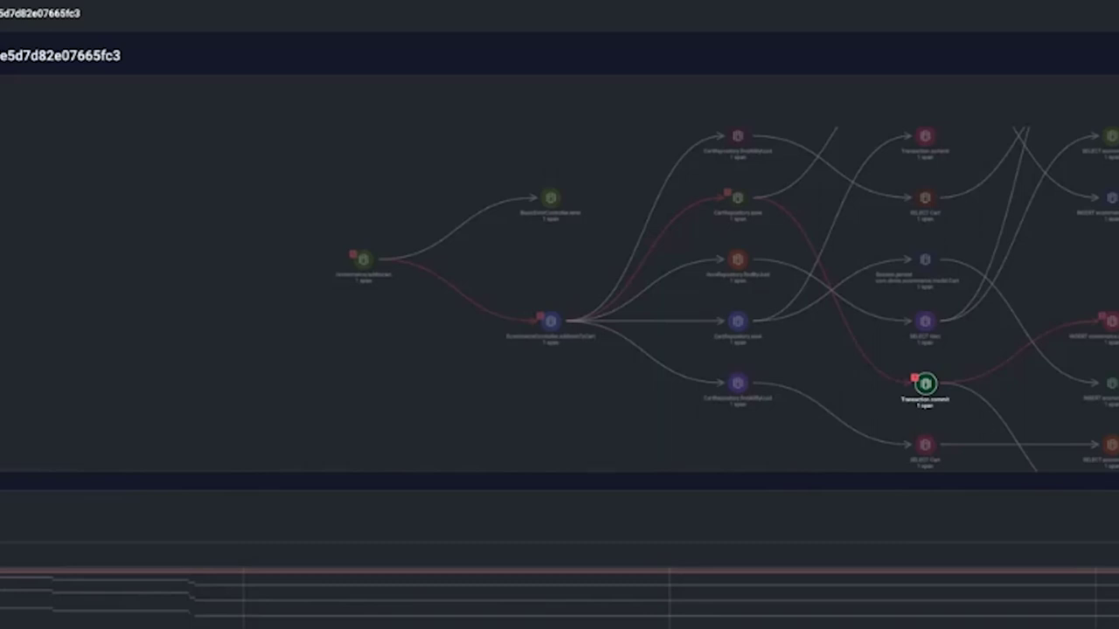
pyautogui.scroll(-5, 560, 332)
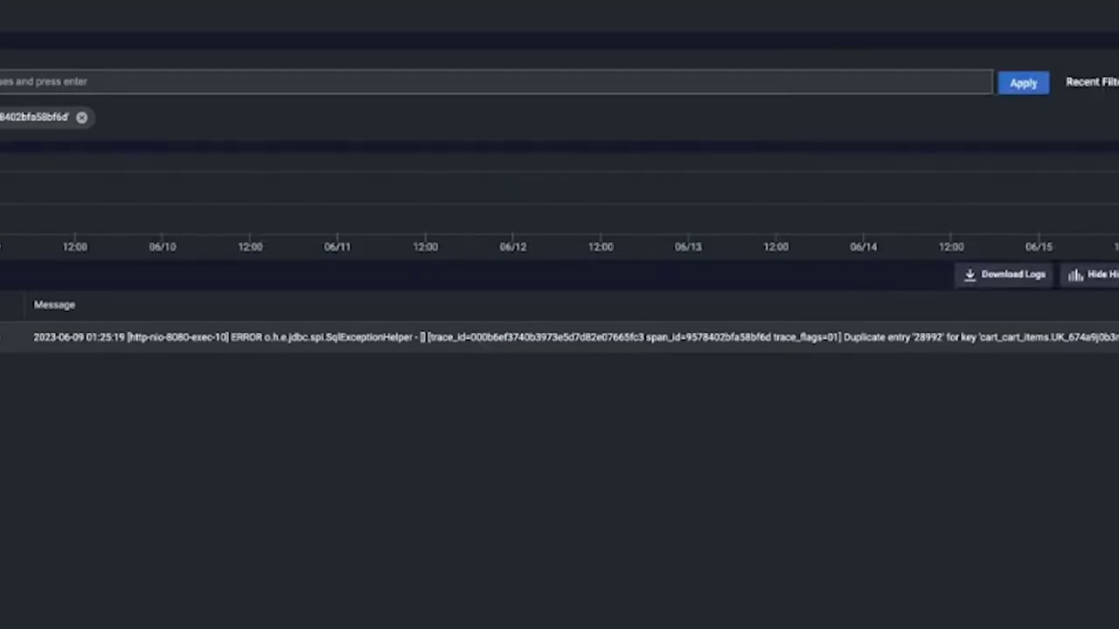
pyautogui.click(645, 338)
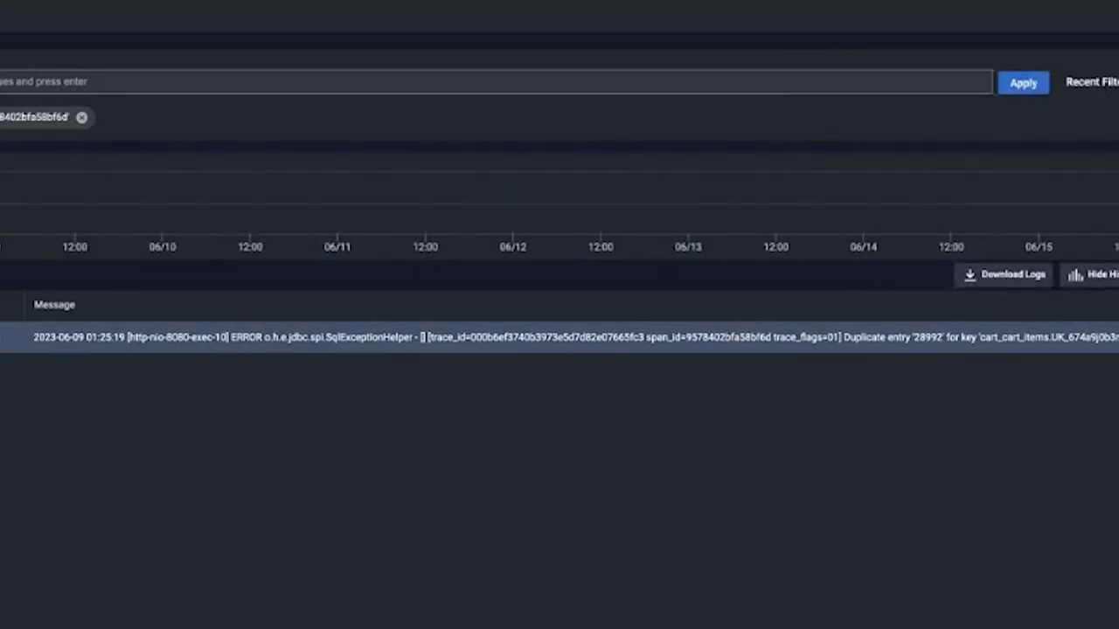
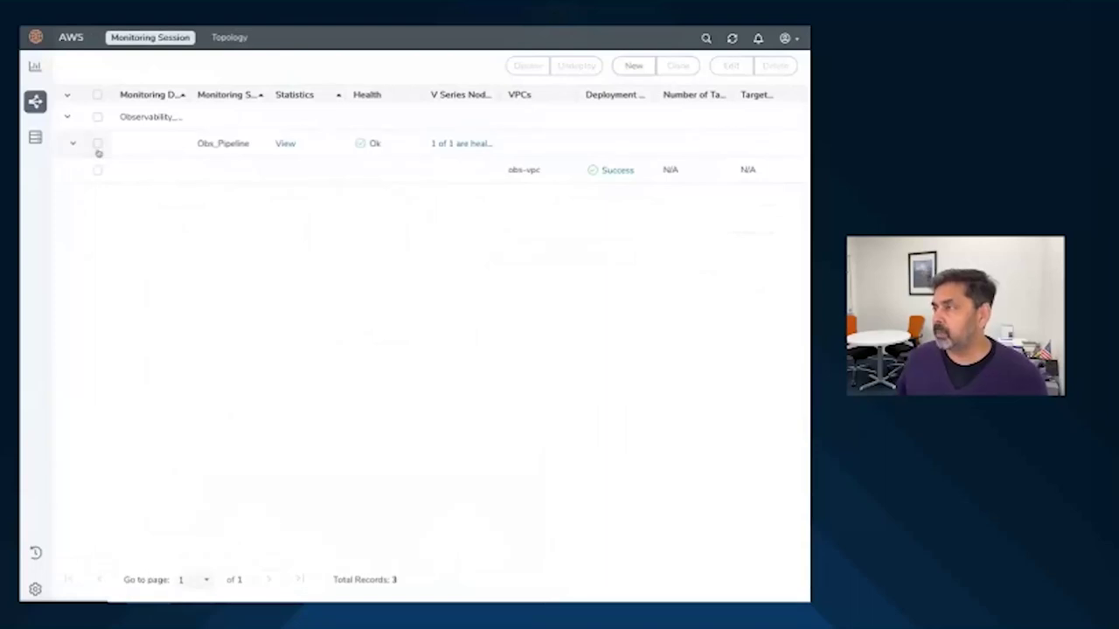
# Select the Obs_Pipeline session, open it in the topology editor and centre its diagram.
pyautogui.click(98, 145)
pyautogui.click(99, 146)
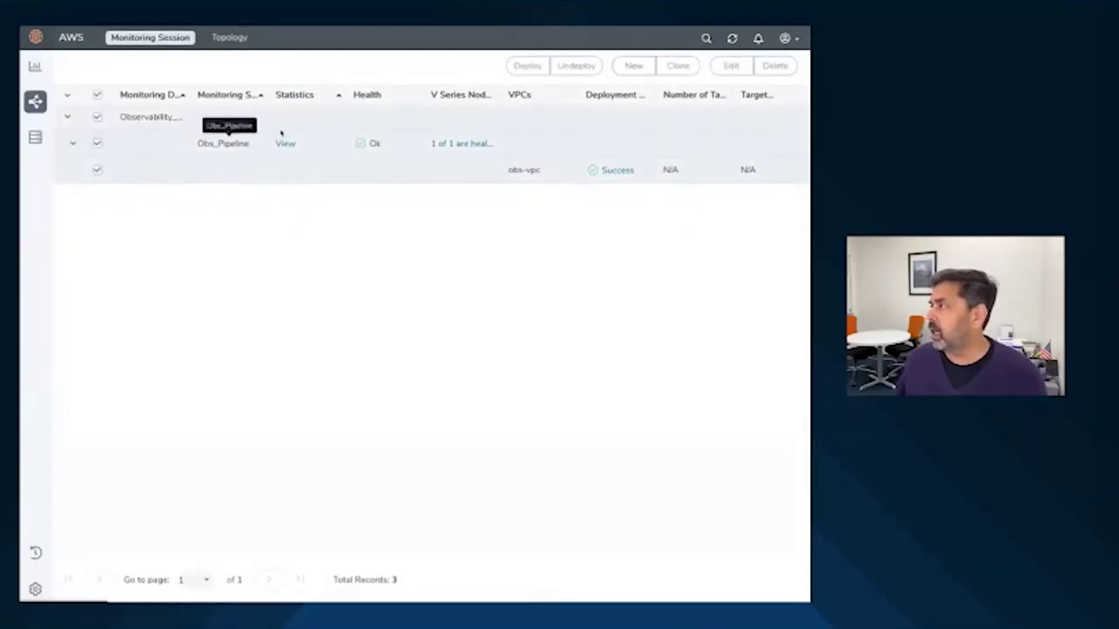
pyautogui.click(727, 69)
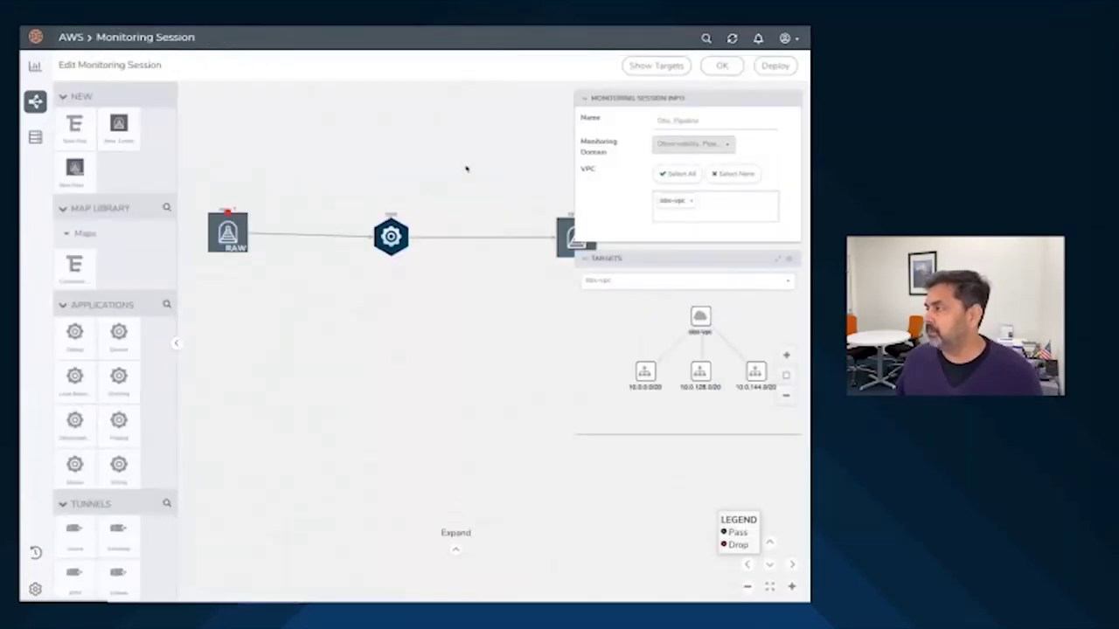
pyautogui.moveTo(463, 163); pyautogui.dragTo(437, 259)
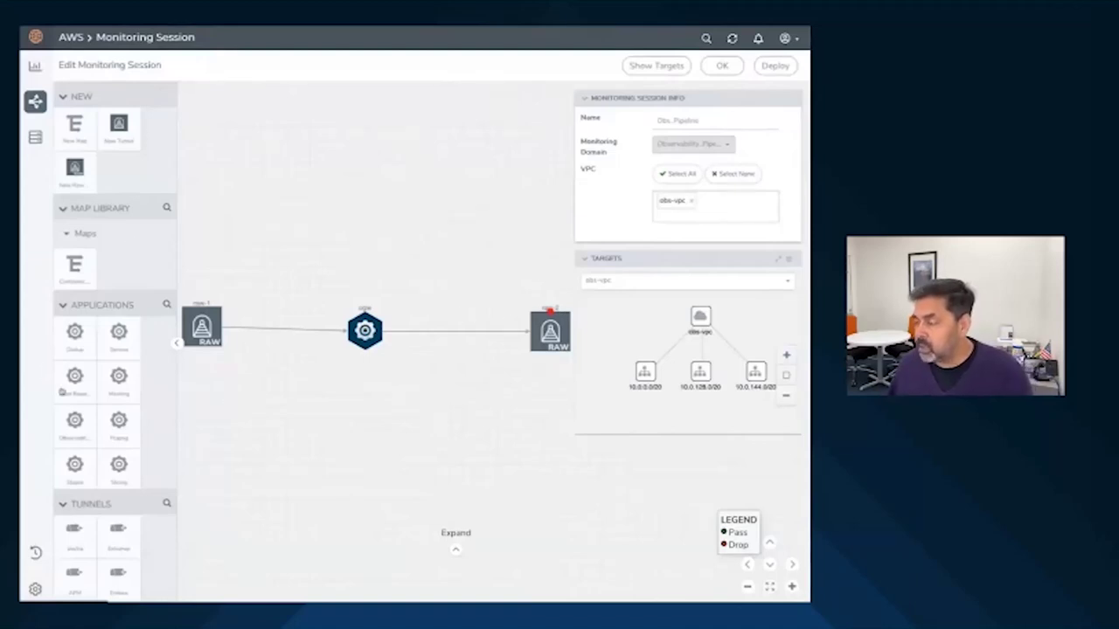
# Place an ExtraHop tunnel output on the canvas next to the first RAW source.
pyautogui.moveTo(137, 548); pyautogui.dragTo(500, 415)
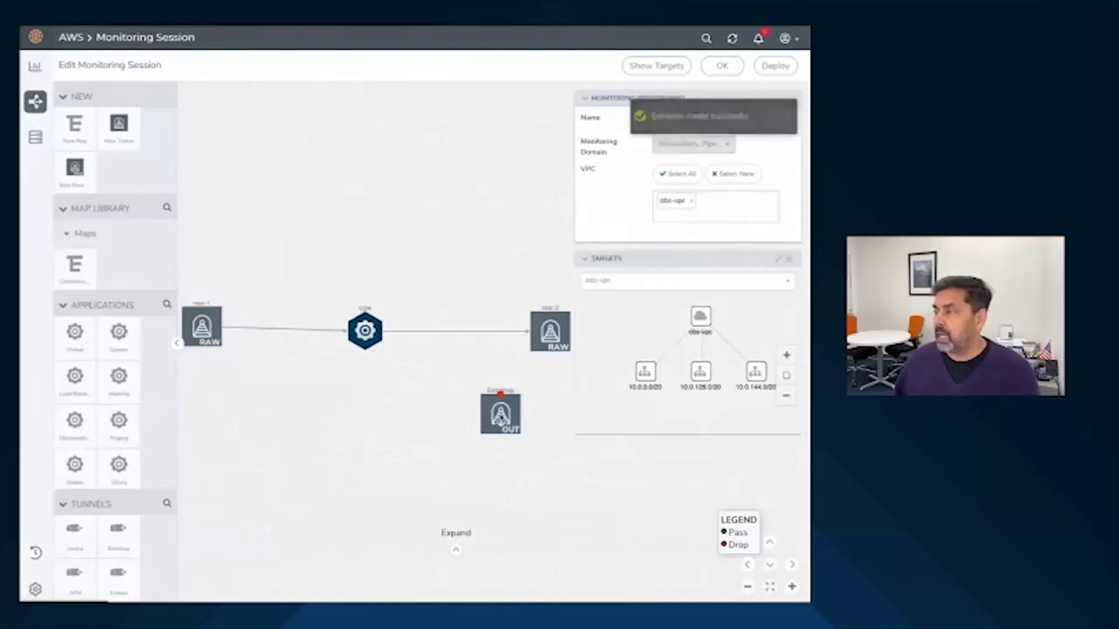
pyautogui.click(201, 330)
pyautogui.moveTo(223, 332); pyautogui.dragTo(489, 407)
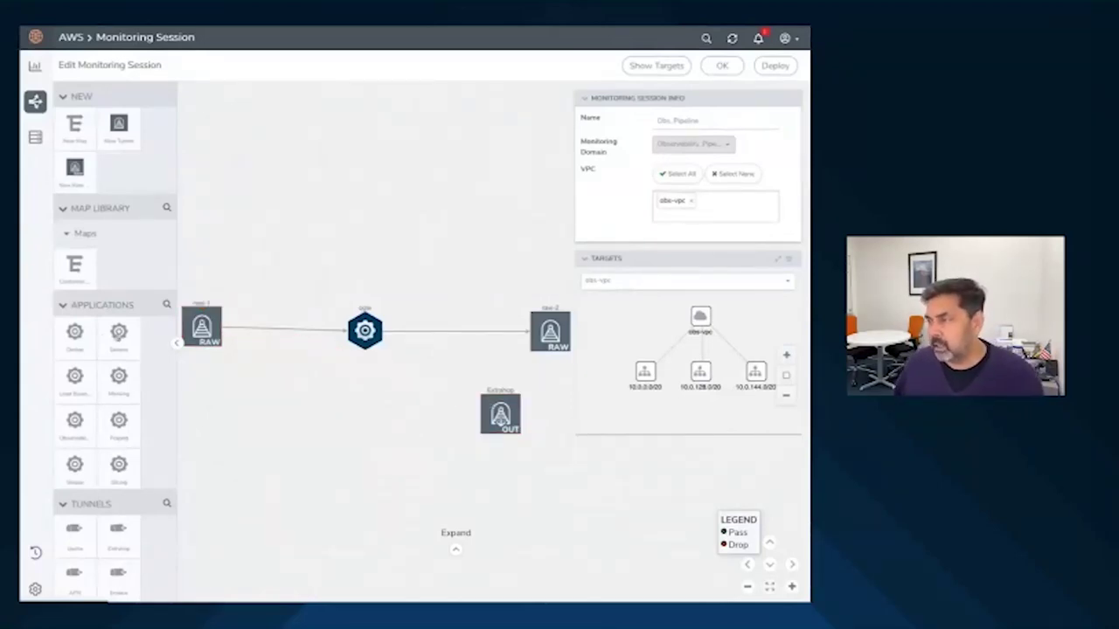
# Add a dedup application, wire RAW to dedup to ExtraHop, then advance the slide.
pyautogui.moveTo(118, 333); pyautogui.dragTo(341, 385)
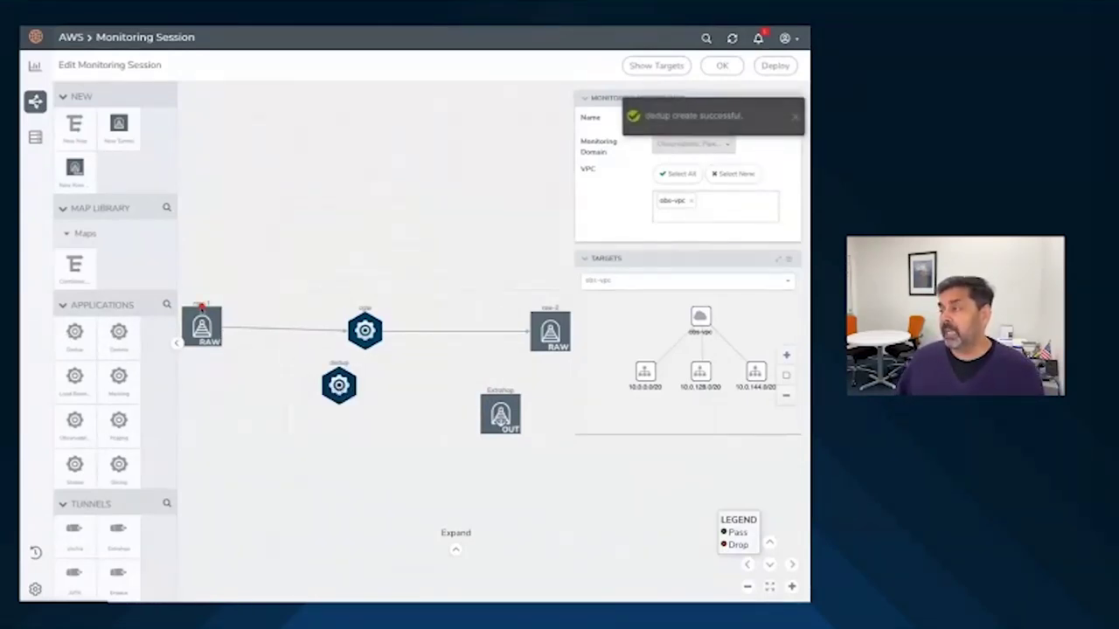
pyautogui.moveTo(201, 308); pyautogui.dragTo(341, 388)
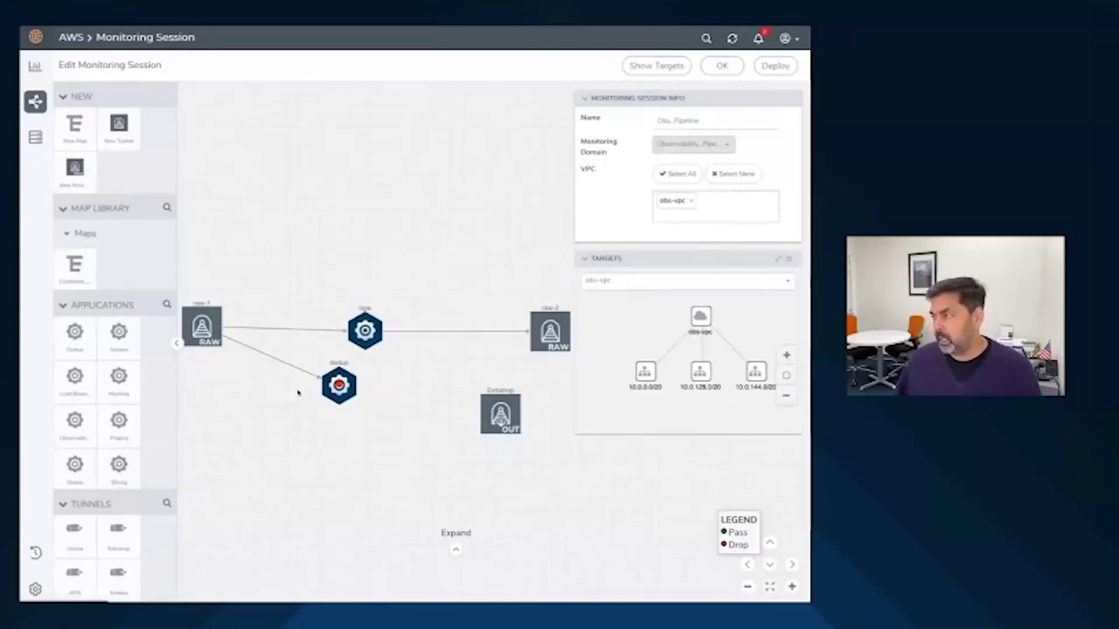
pyautogui.moveTo(353, 390); pyautogui.dragTo(496, 416)
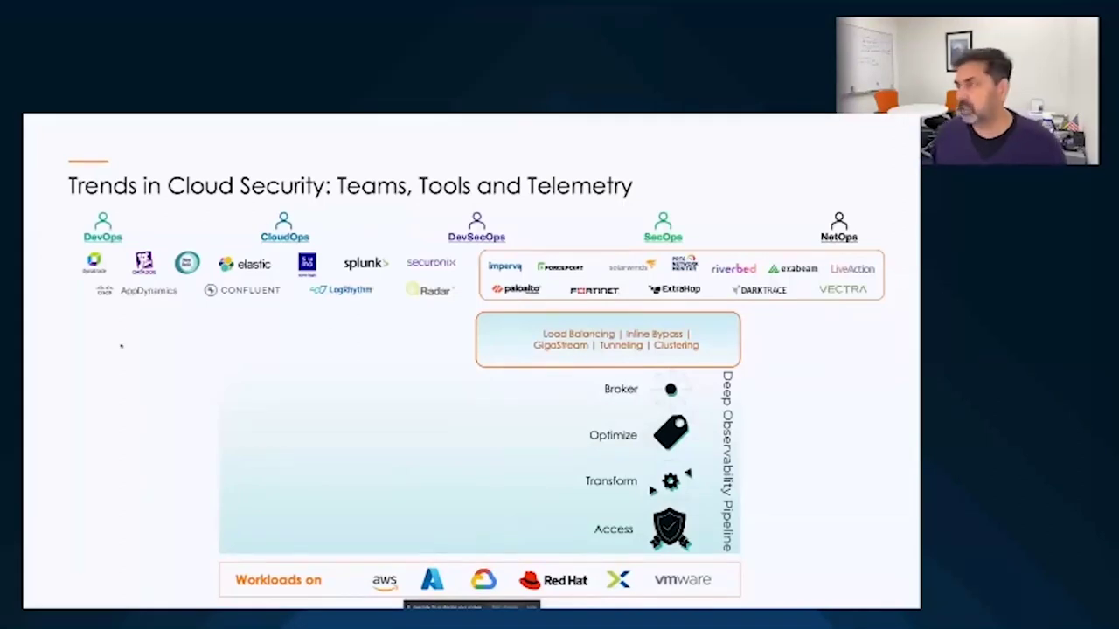
pyautogui.press('Right')
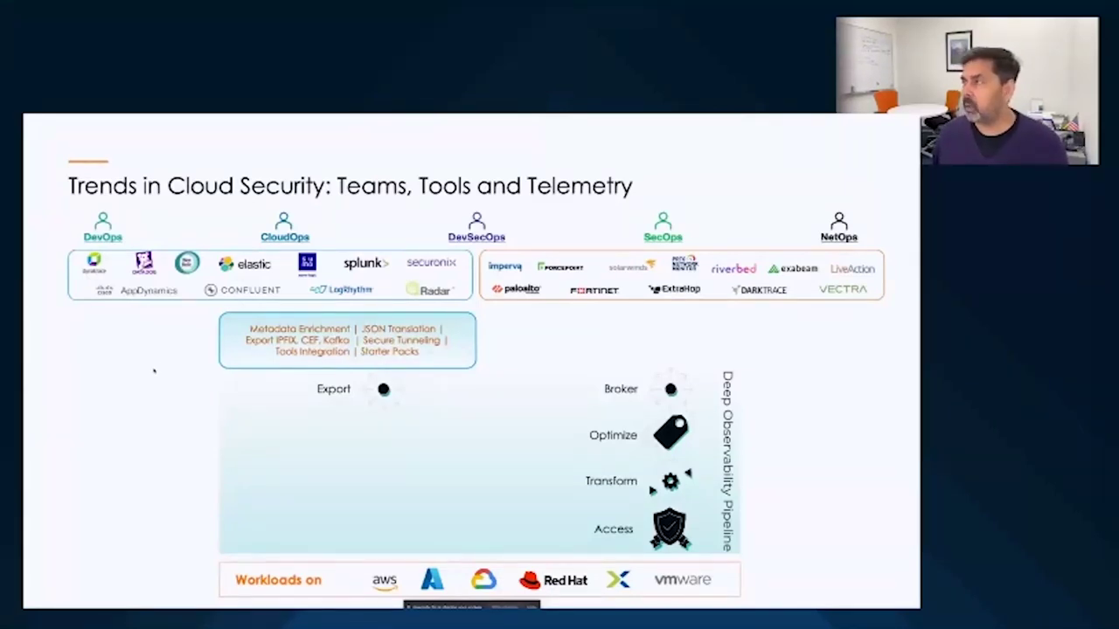
# Return from the Export-stage slide to the GigaVUE-FM session editor.
pyautogui.press('super+Tab')
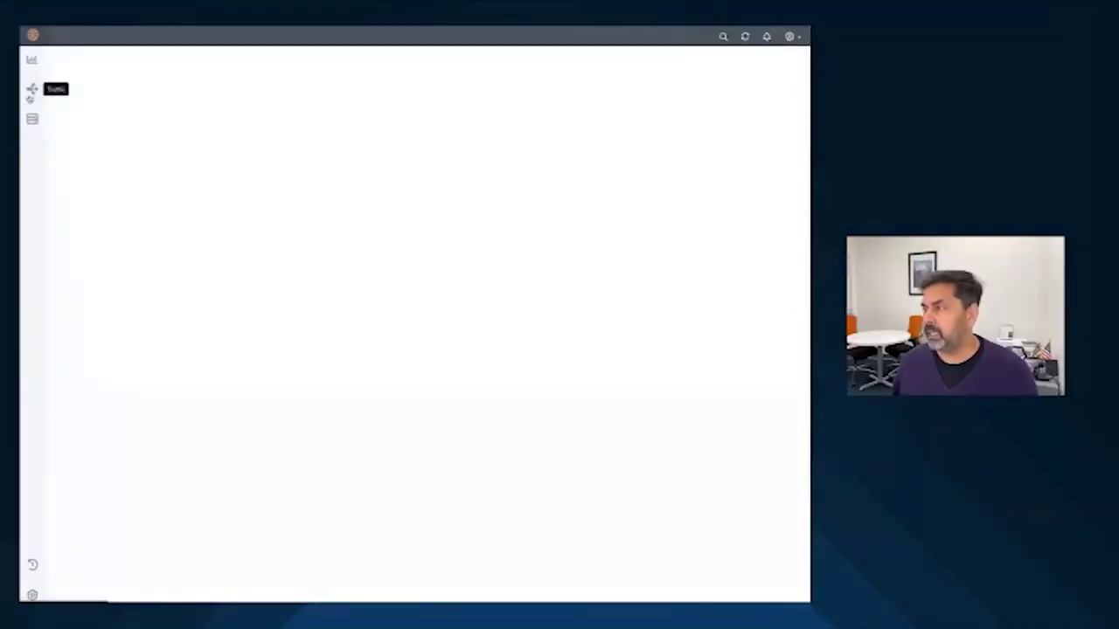
# Sign back in to GigaVUE-FM with the prefilled credentials after the logout.
pyautogui.click(32, 88)
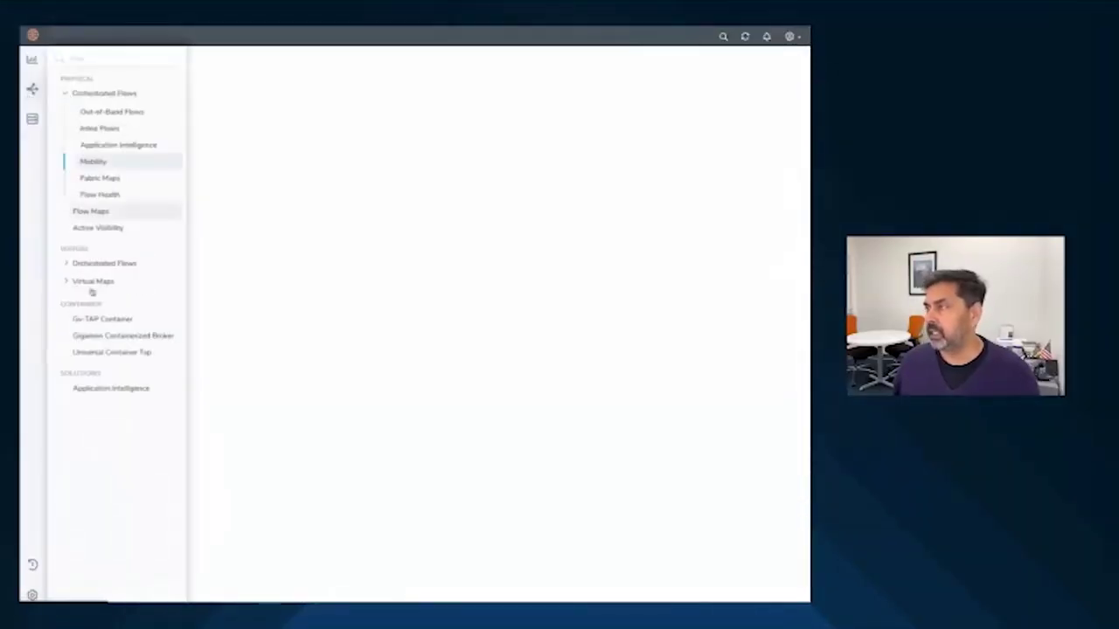
pyautogui.click(93, 388)
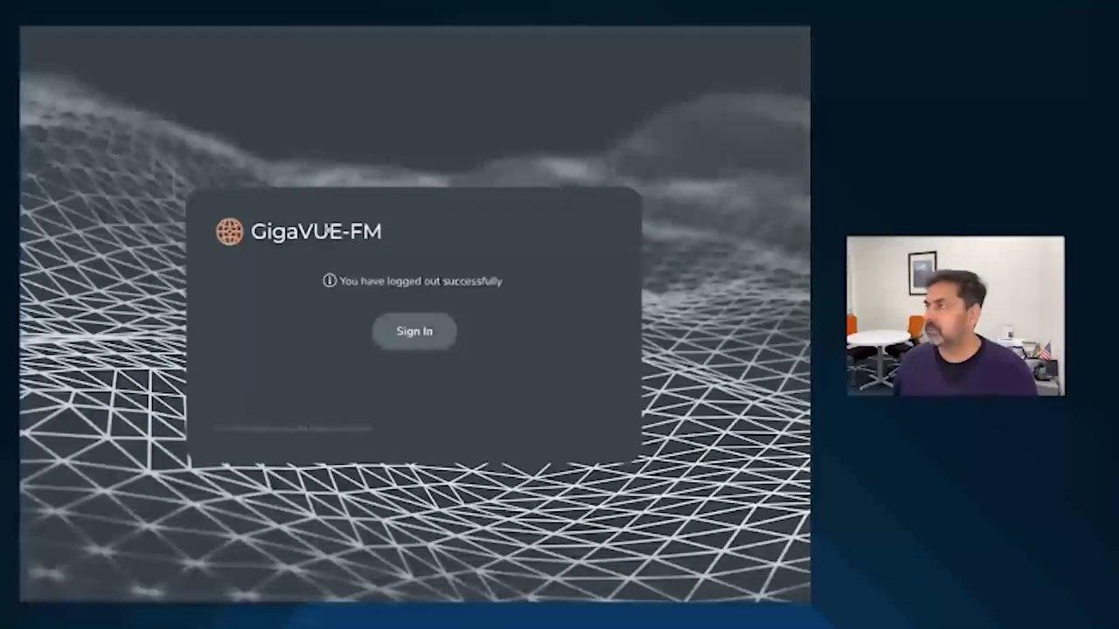
pyautogui.click(428, 343)
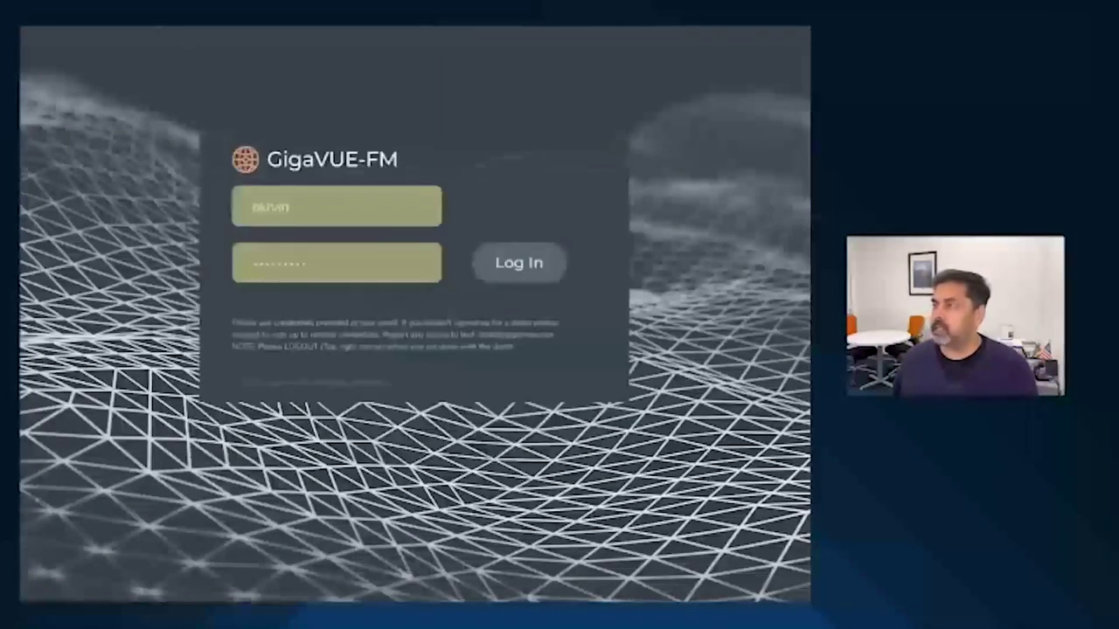
pyautogui.click(535, 266)
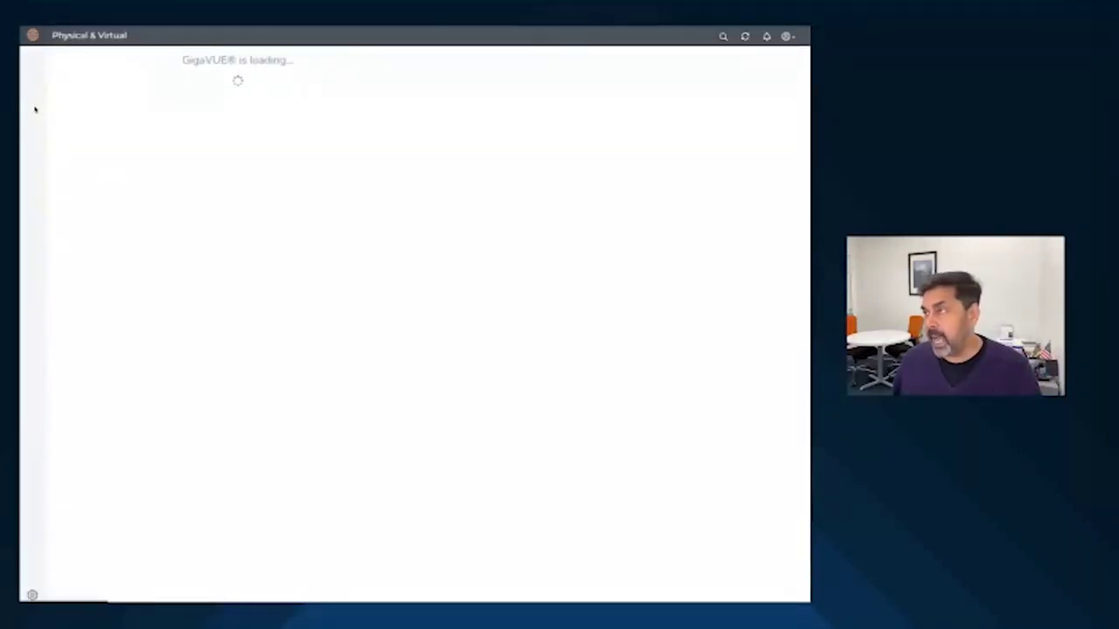
# Navigate through the Traffic menu back to the monitoring session pages.
pyautogui.moveTo(32, 92)
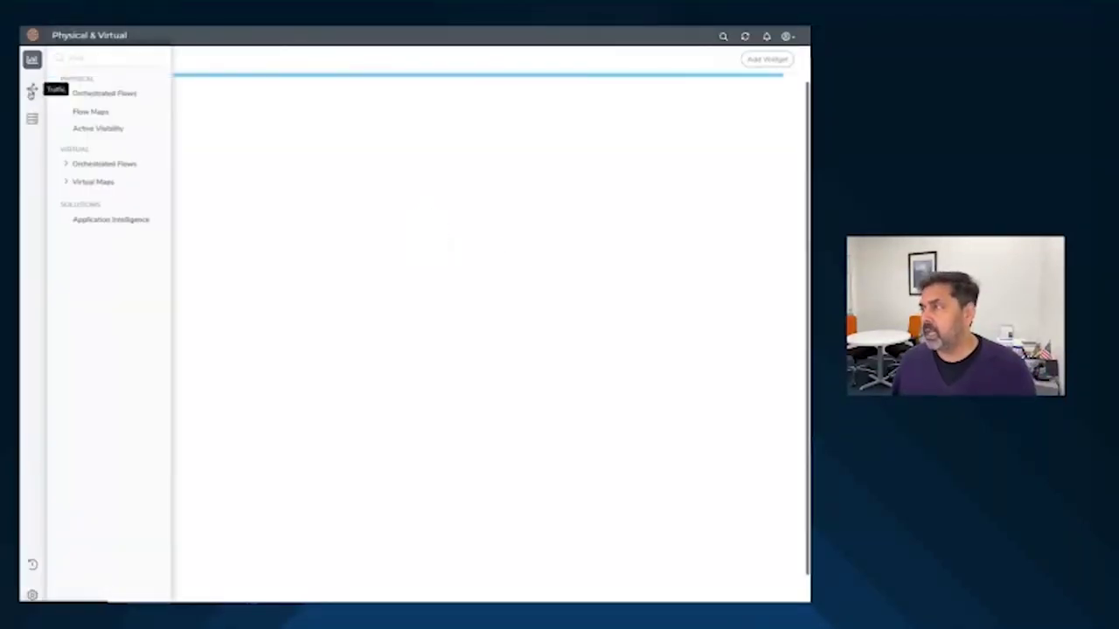
pyautogui.click(96, 219)
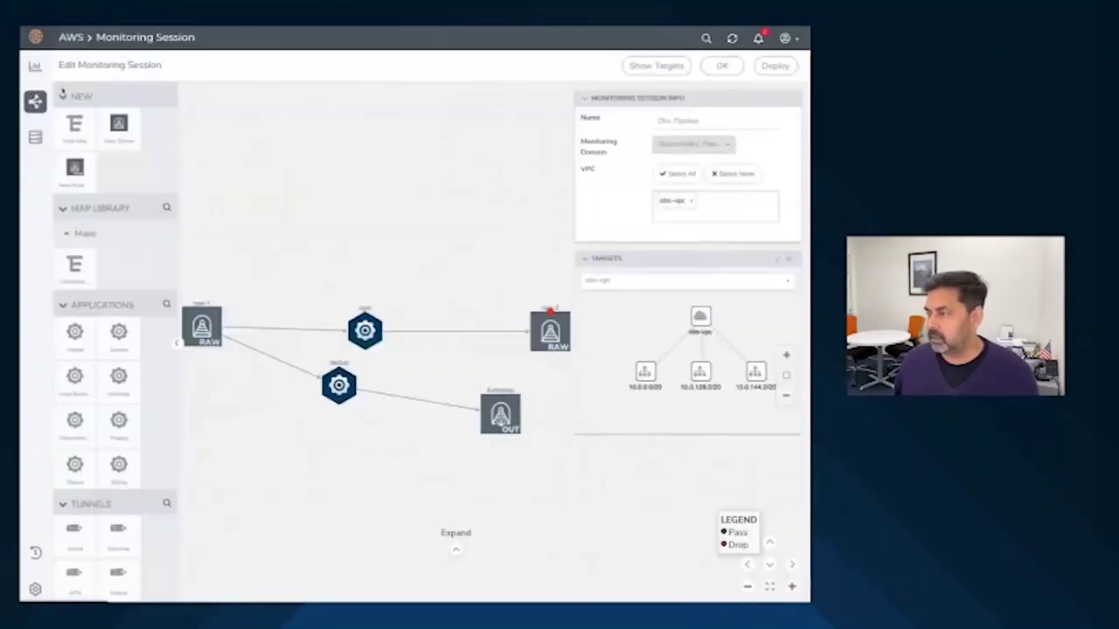
pyautogui.moveTo(34, 101)
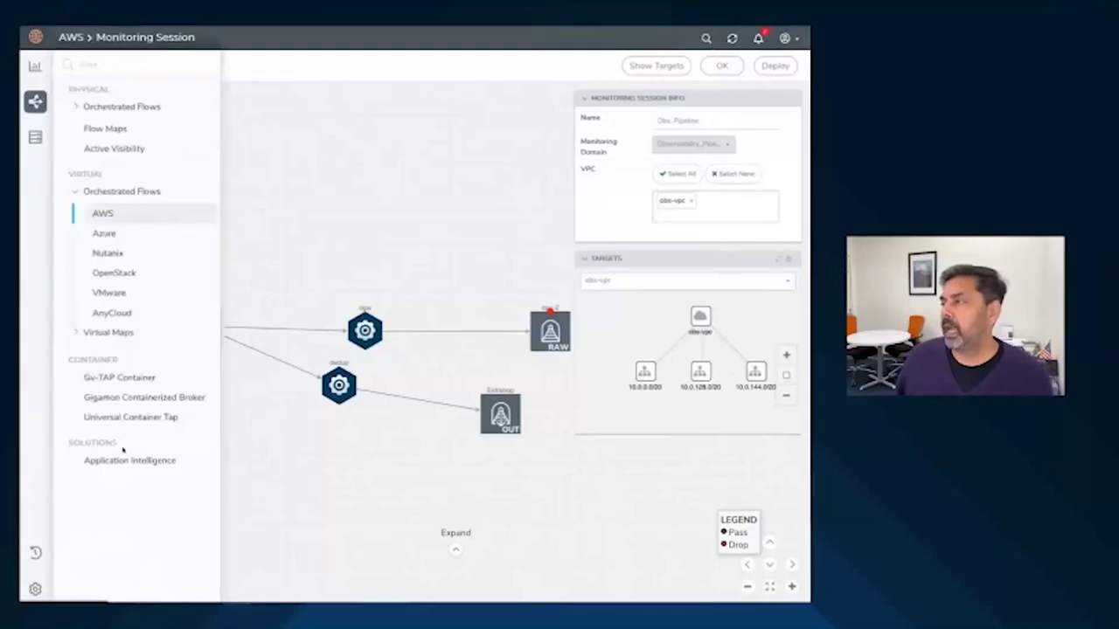
pyautogui.click(127, 458)
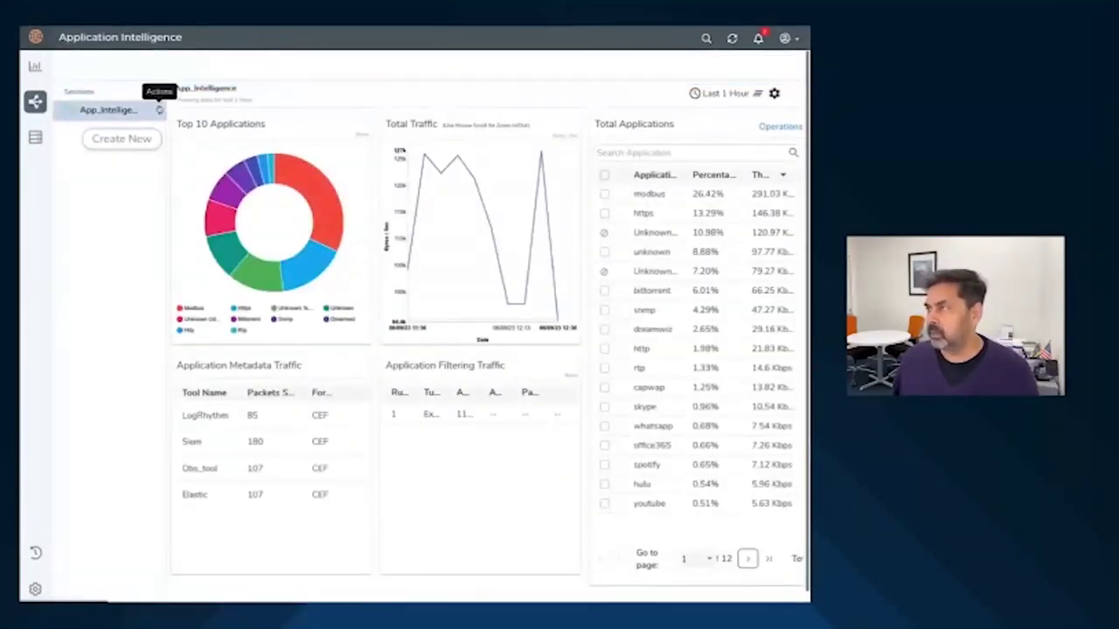
# Open the App_Intelligence session's actions menu and choose Edit.
pyautogui.click(159, 110)
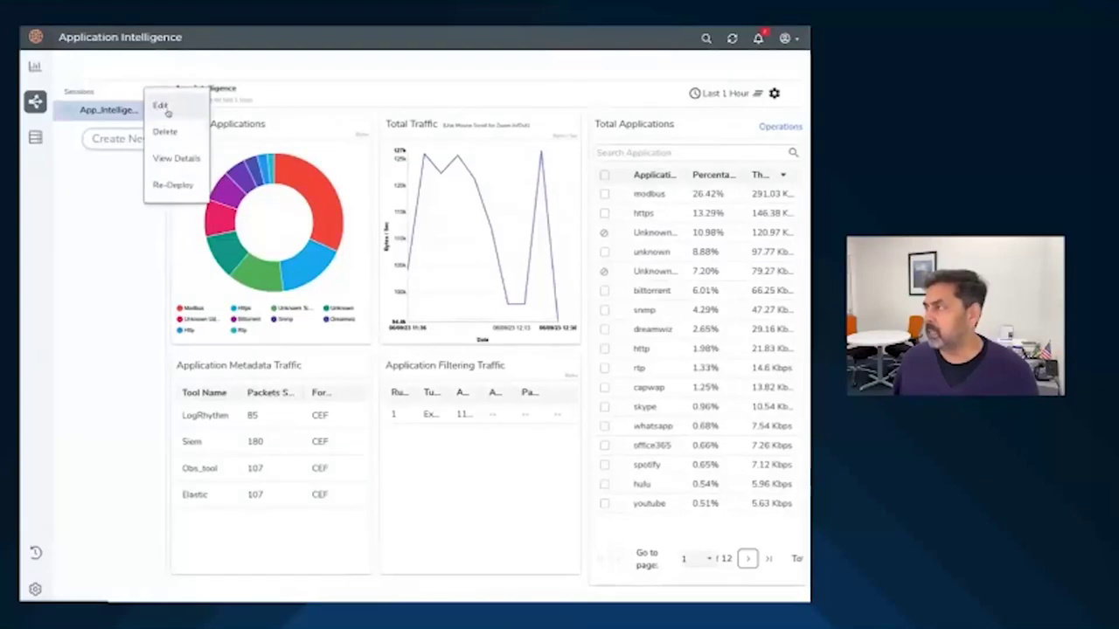
pyautogui.click(163, 107)
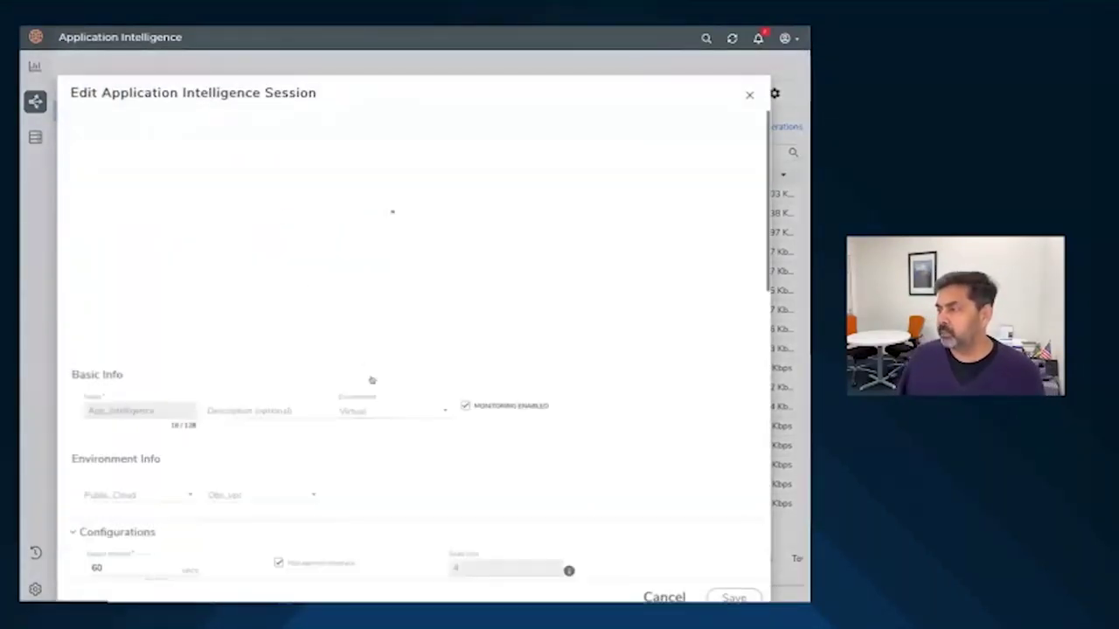
# Scroll to Operations, show the Application Metadata tab and browse its exporters.
pyautogui.scroll(-2, 373, 379)
pyautogui.scroll(-4, 373, 379)
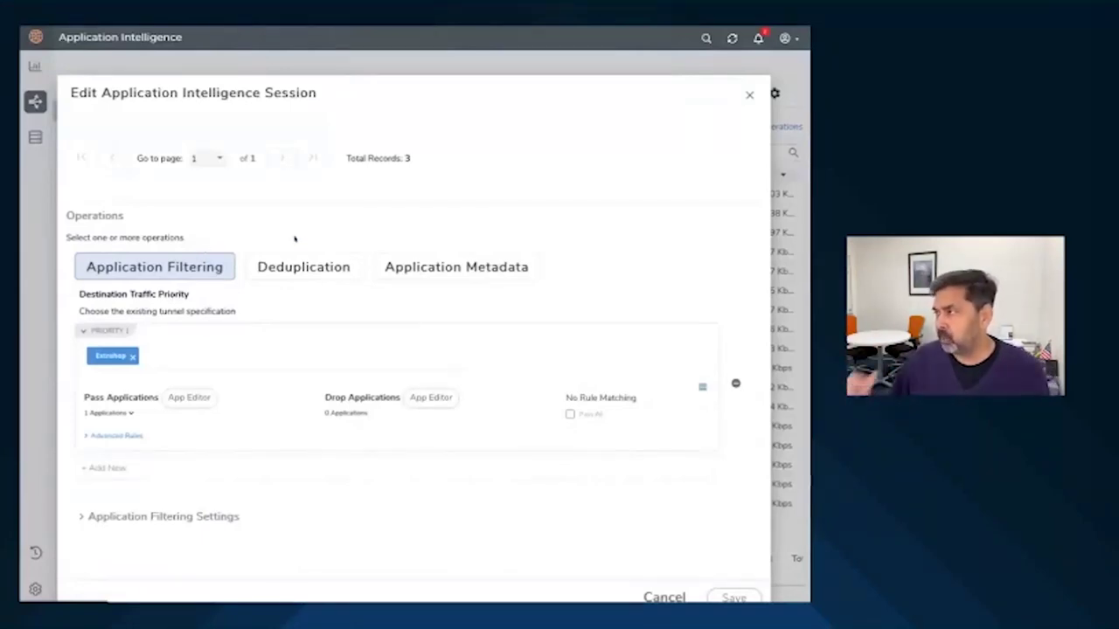
pyautogui.click(449, 258)
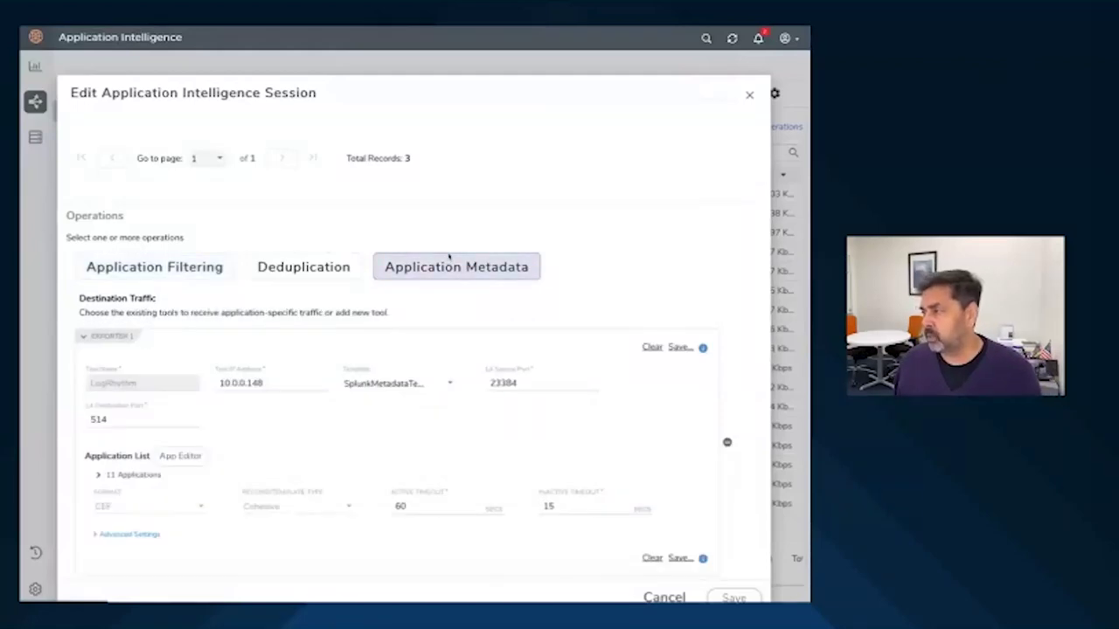
pyautogui.scroll(-3, 328, 303)
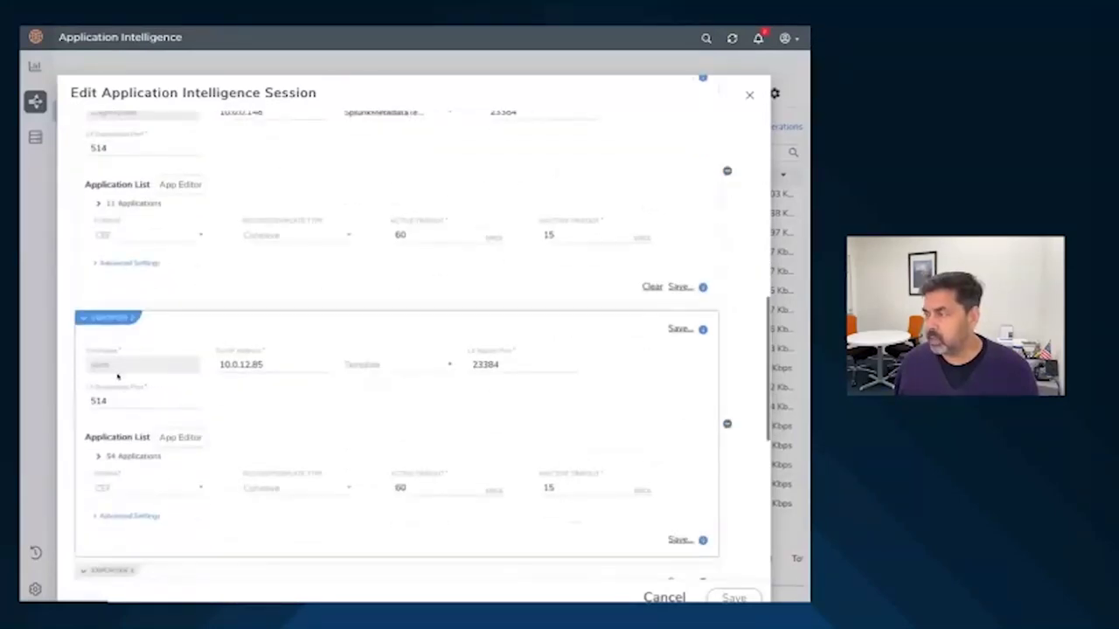
pyautogui.scroll(-2, 125, 392)
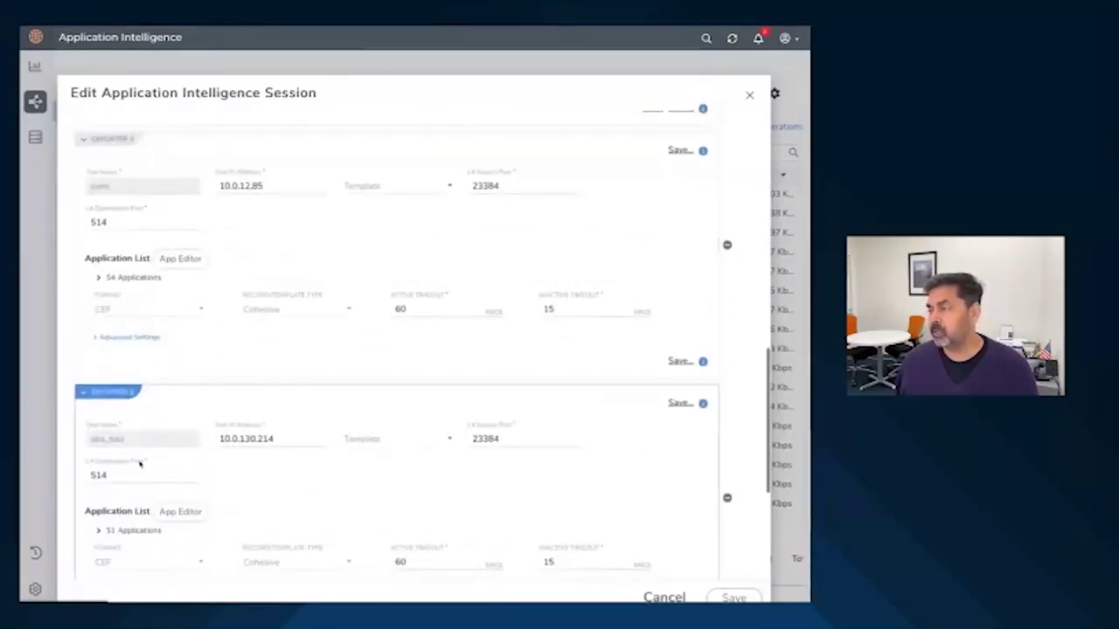
pyautogui.scroll(-2, 137, 462)
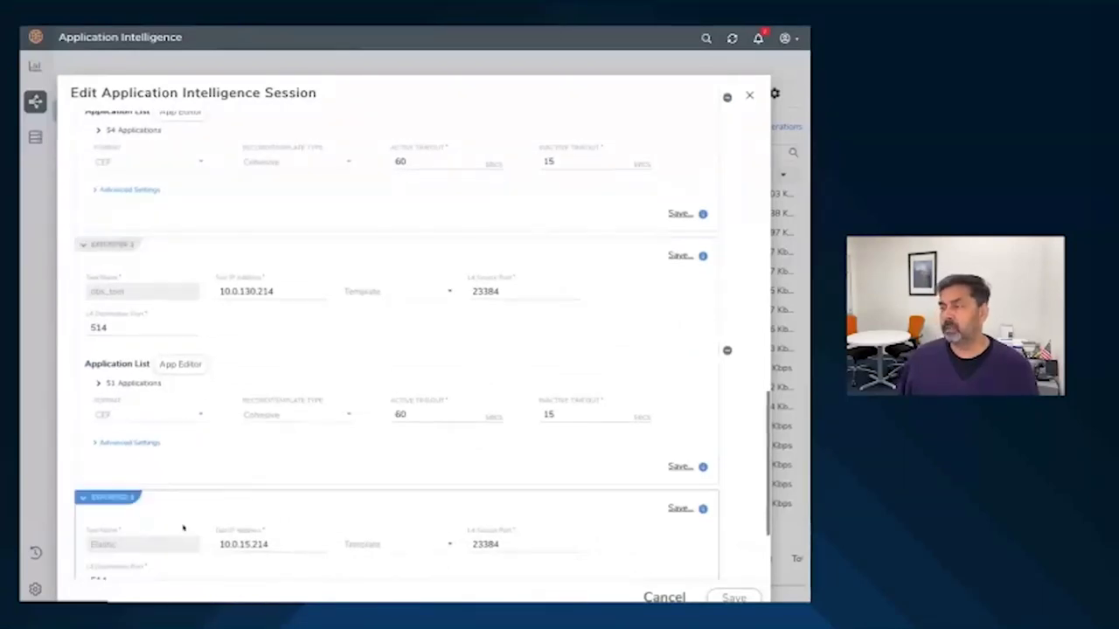
pyautogui.scroll(-2, 185, 527)
pyautogui.scroll(-1, 183, 527)
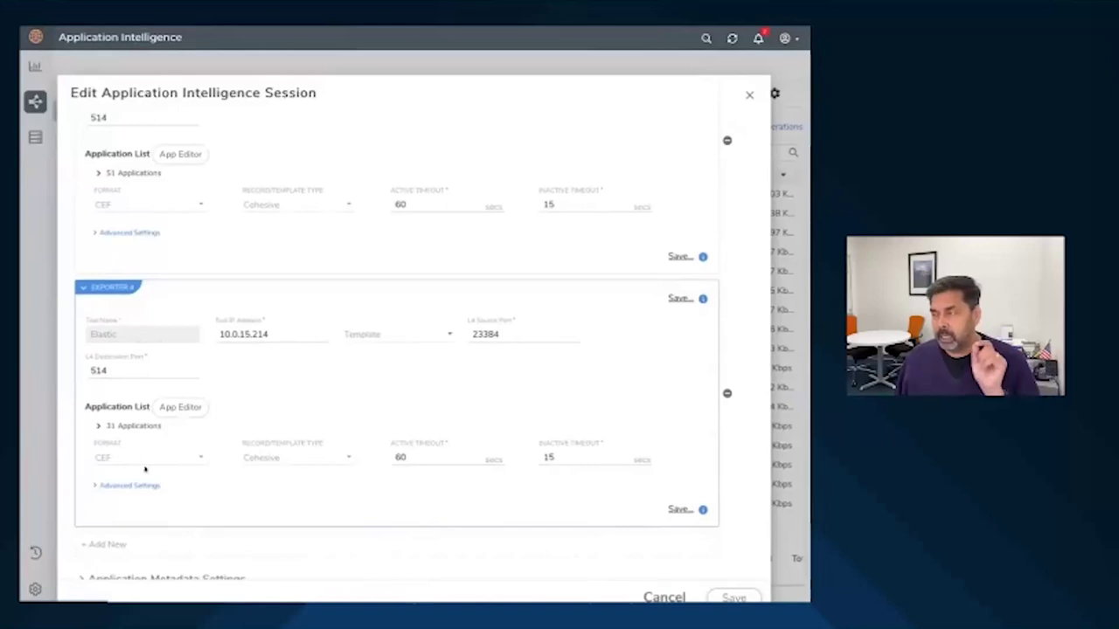
# Expand the Elastic exporter's 31 Applications, Network-Service, Dhcp and Tcp attributes.
pyautogui.click(105, 370)
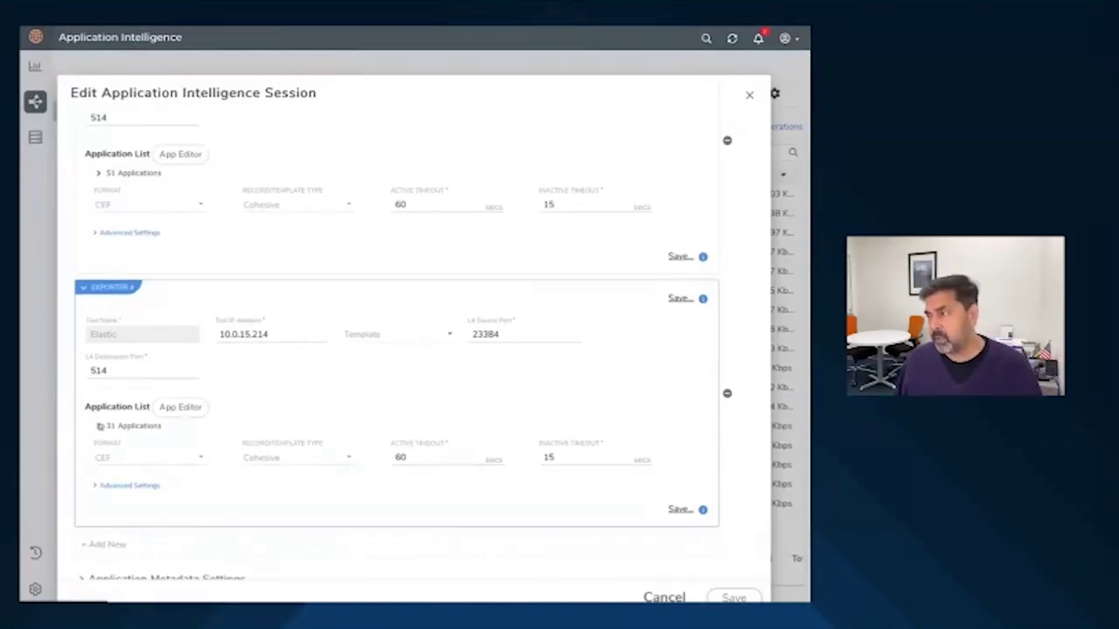
pyautogui.click(99, 426)
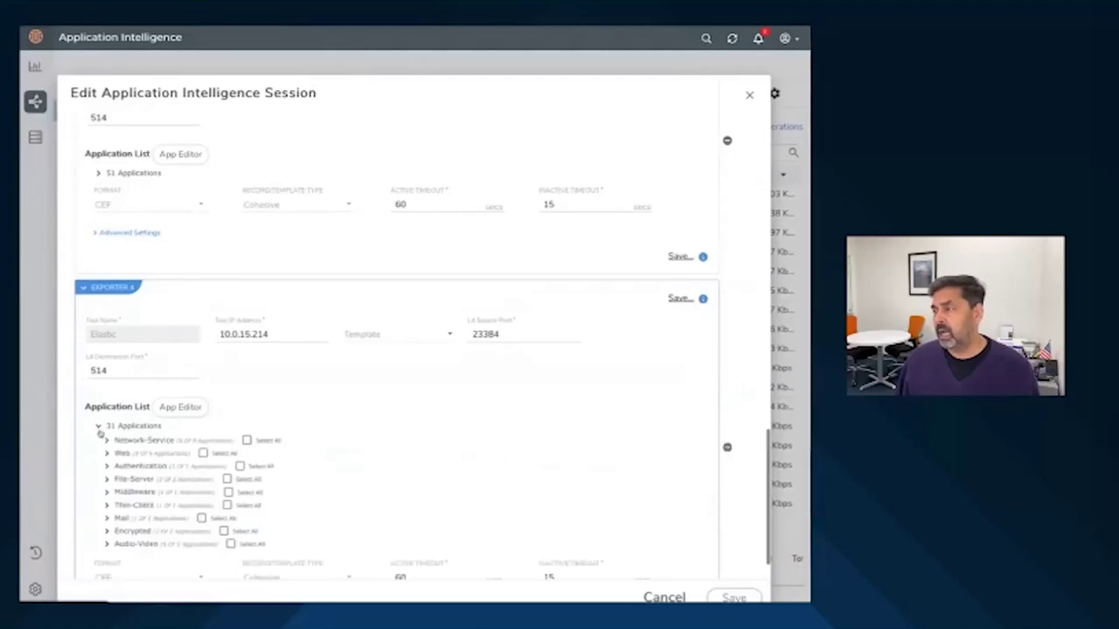
pyautogui.scroll(-2, 101, 432)
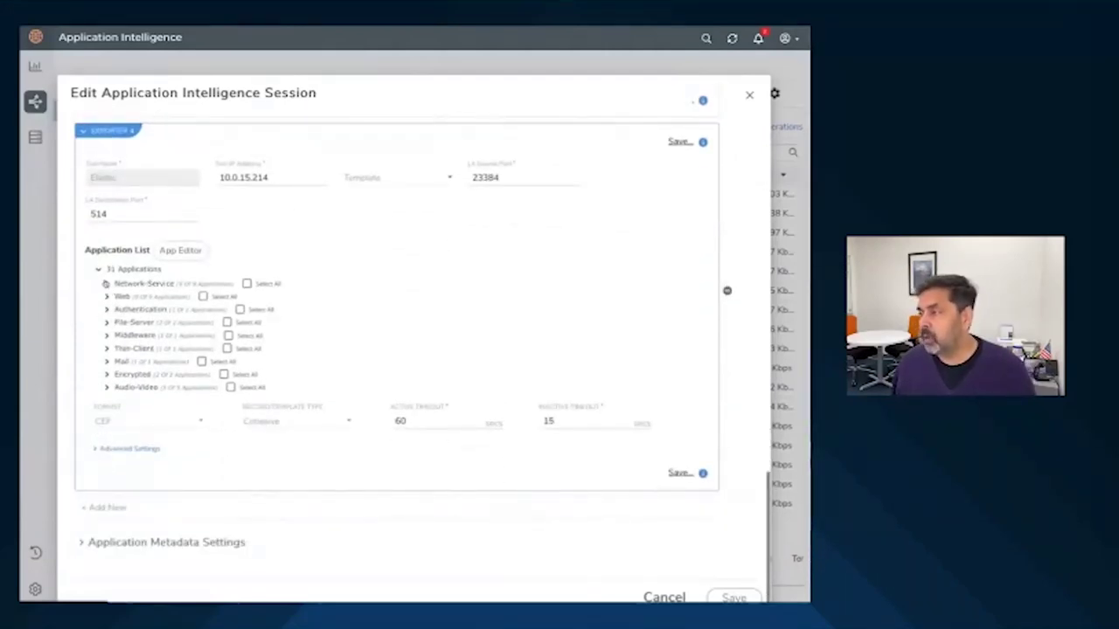
pyautogui.click(106, 284)
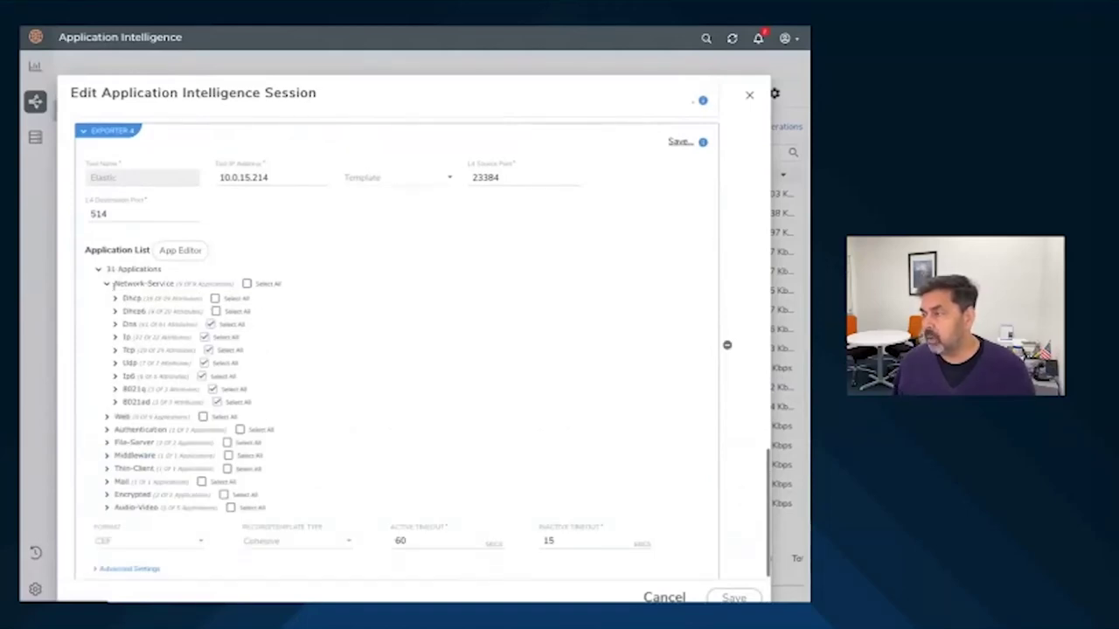
pyautogui.click(115, 298)
pyautogui.scroll(-2, 132, 443)
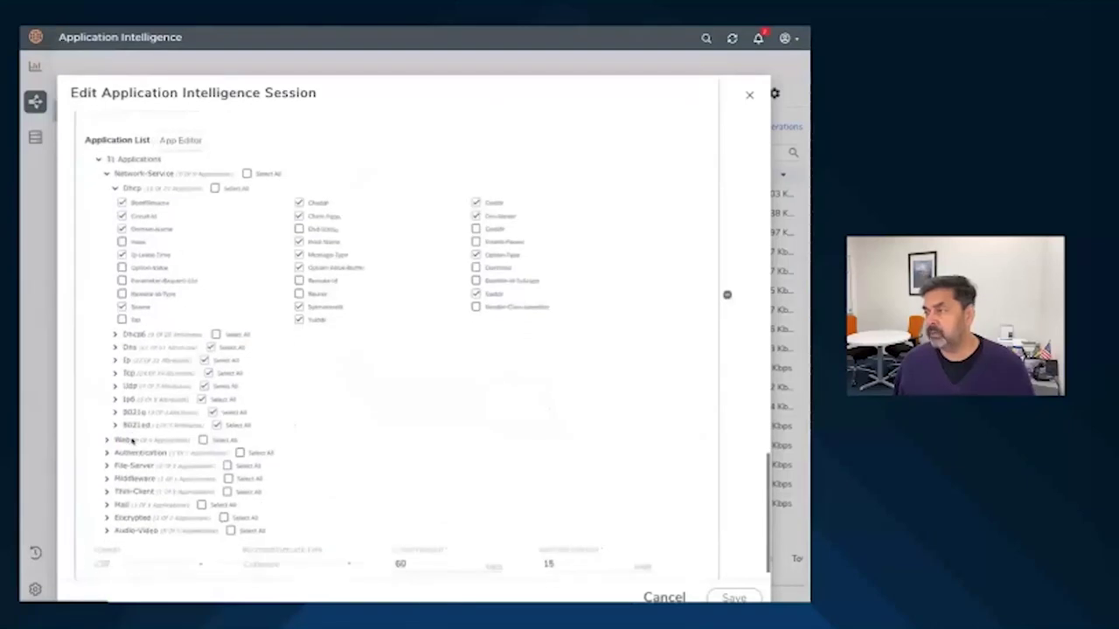
pyautogui.click(114, 373)
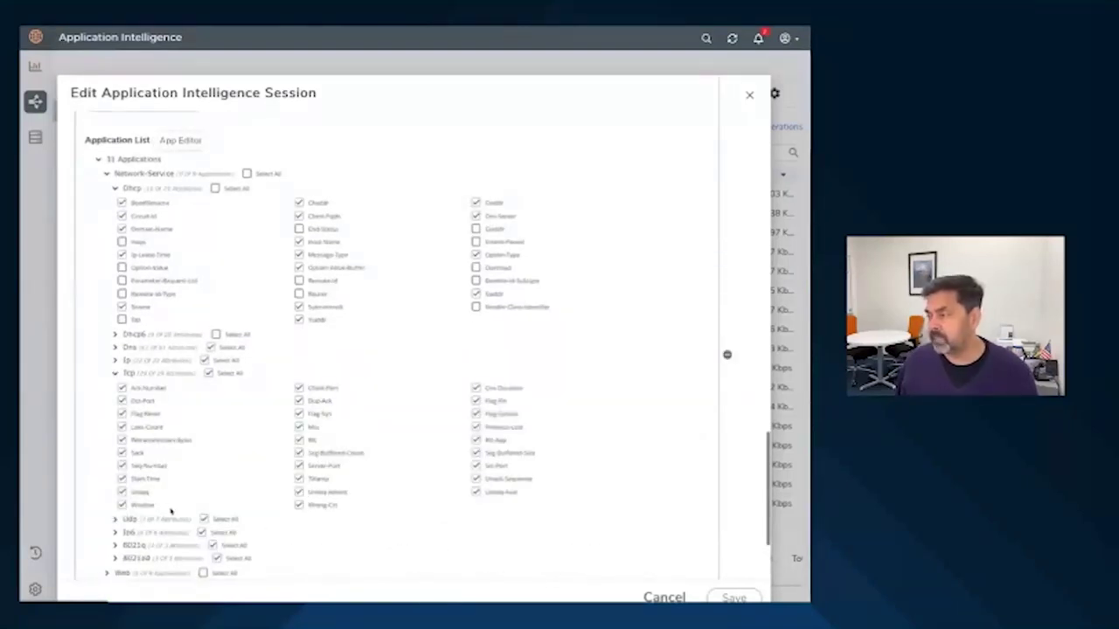
# Expand the Web category and its Http attributes in the Elastic exporter list.
pyautogui.scroll(-3, 172, 509)
pyautogui.scroll(-1, 166, 505)
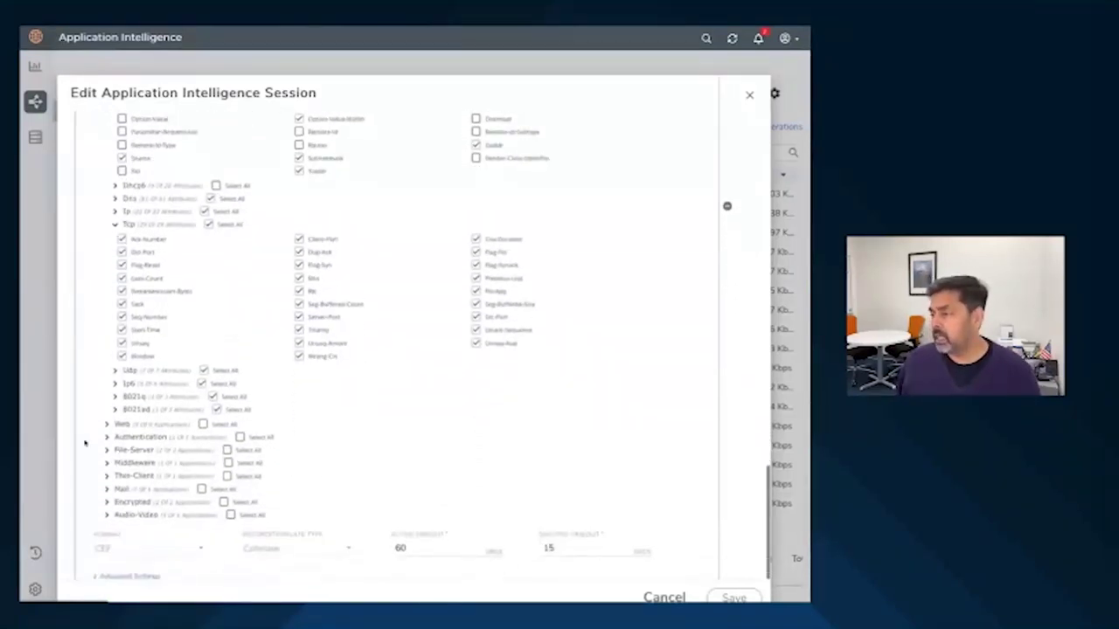
pyautogui.click(104, 424)
pyautogui.scroll(-1, 109, 418)
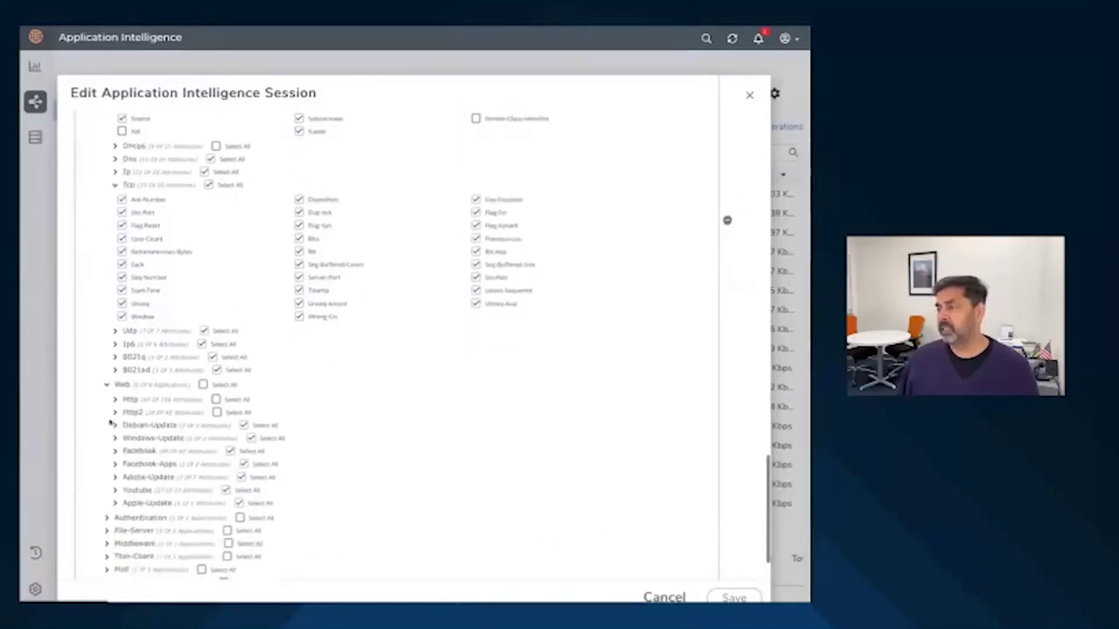
pyautogui.click(114, 402)
# Review the Http attributes (47 of 136 selected), then switch to the Application Insights window.
pyautogui.scroll(-1, 502, 522)
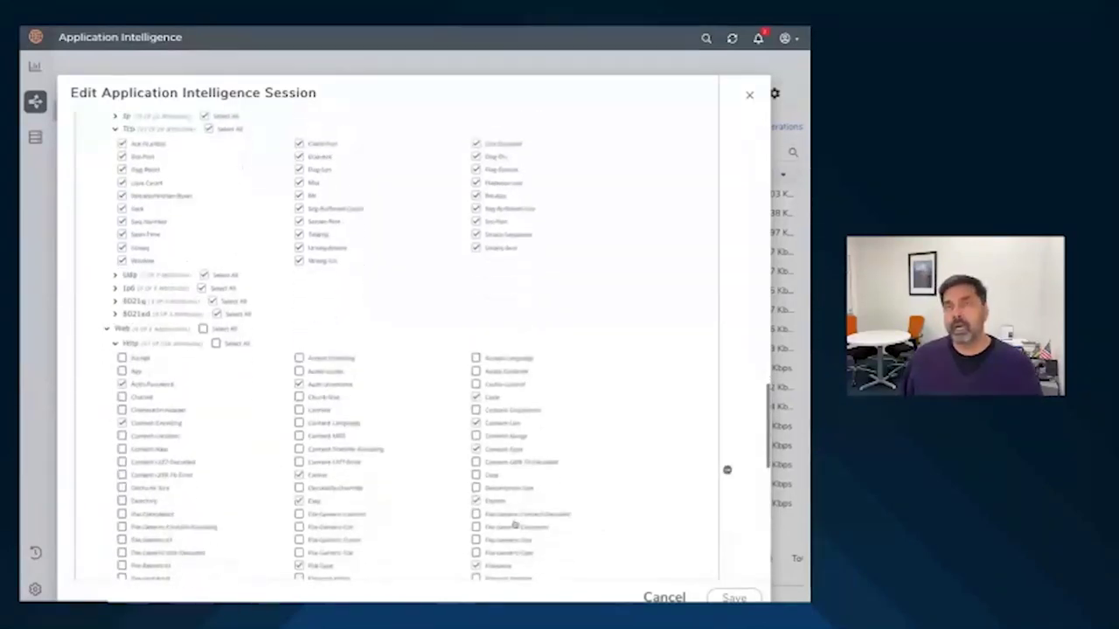
pyautogui.scroll(-1, 515, 525)
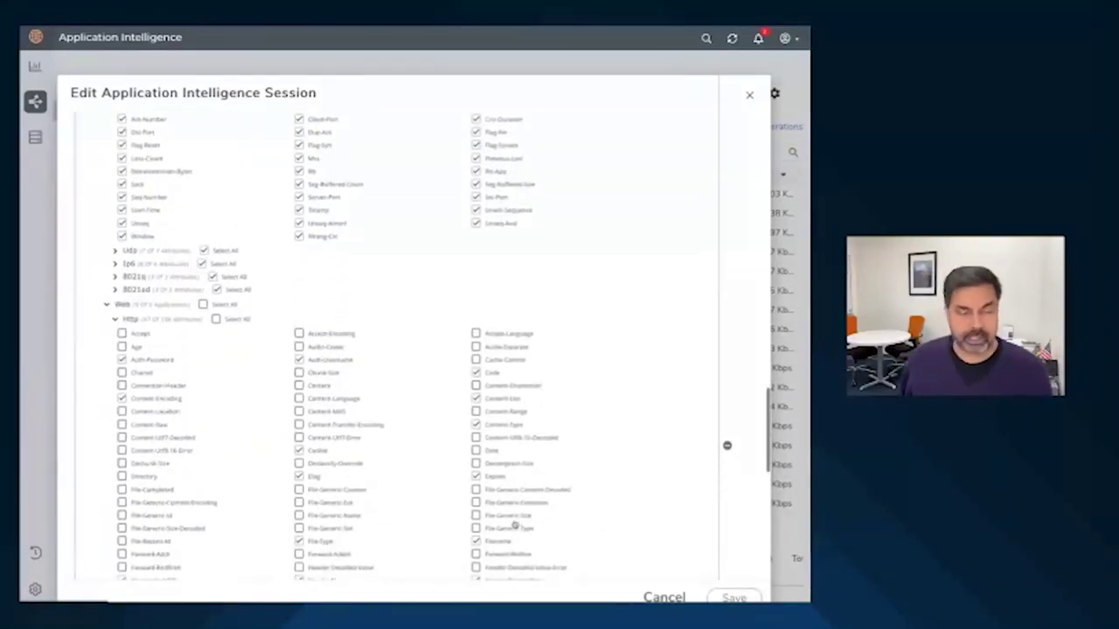
pyautogui.scroll(-1, 514, 524)
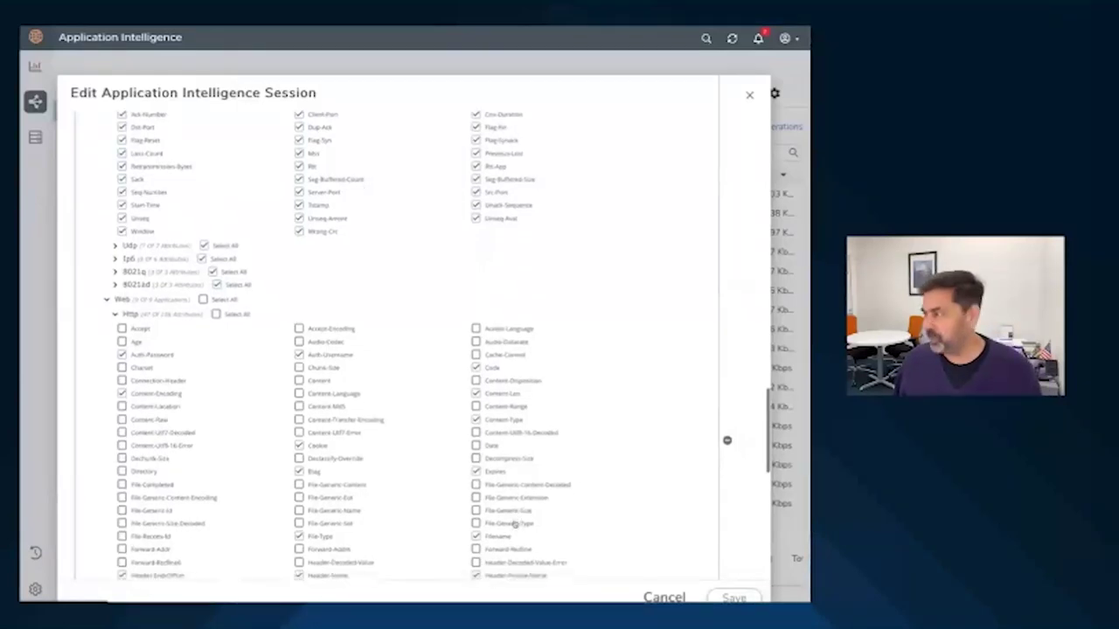
pyautogui.scroll(-3, 515, 524)
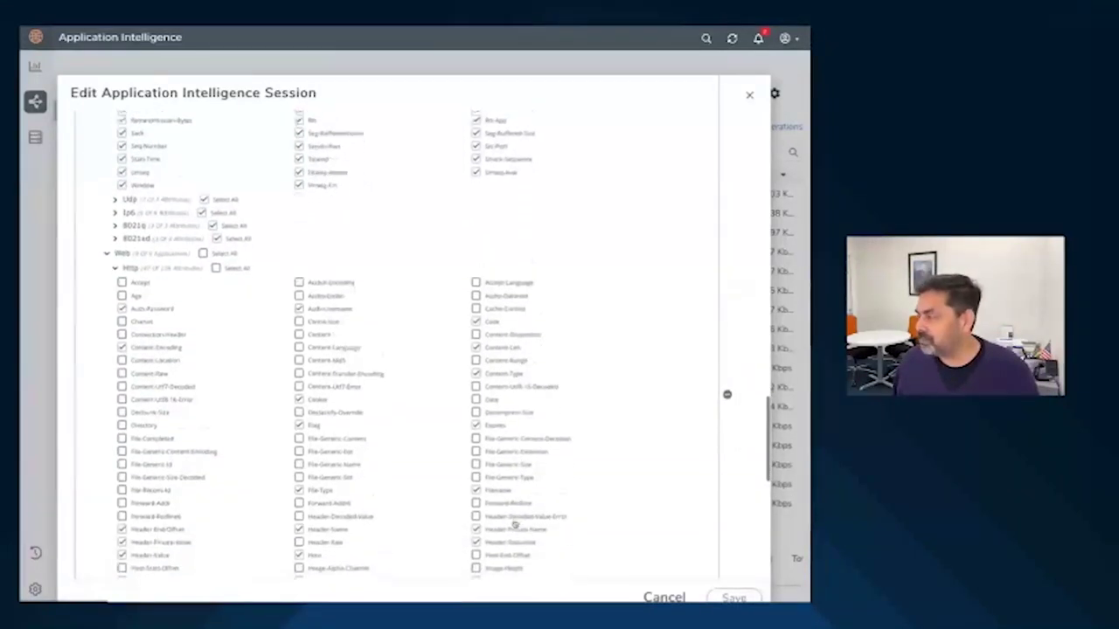
pyautogui.scroll(-7, 515, 525)
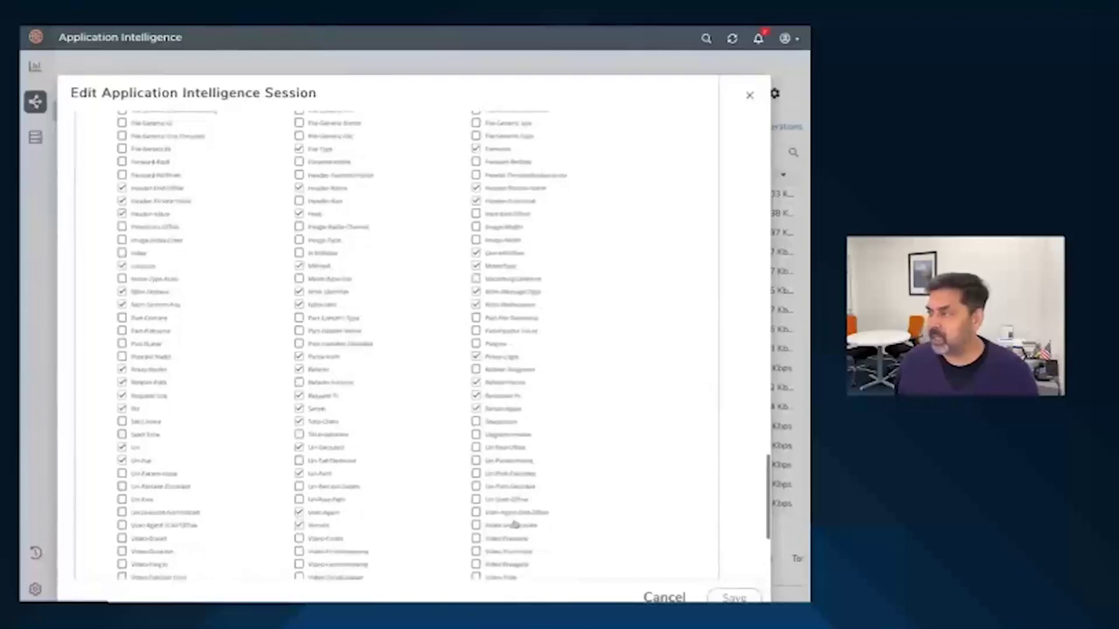
pyautogui.scroll(7, 515, 524)
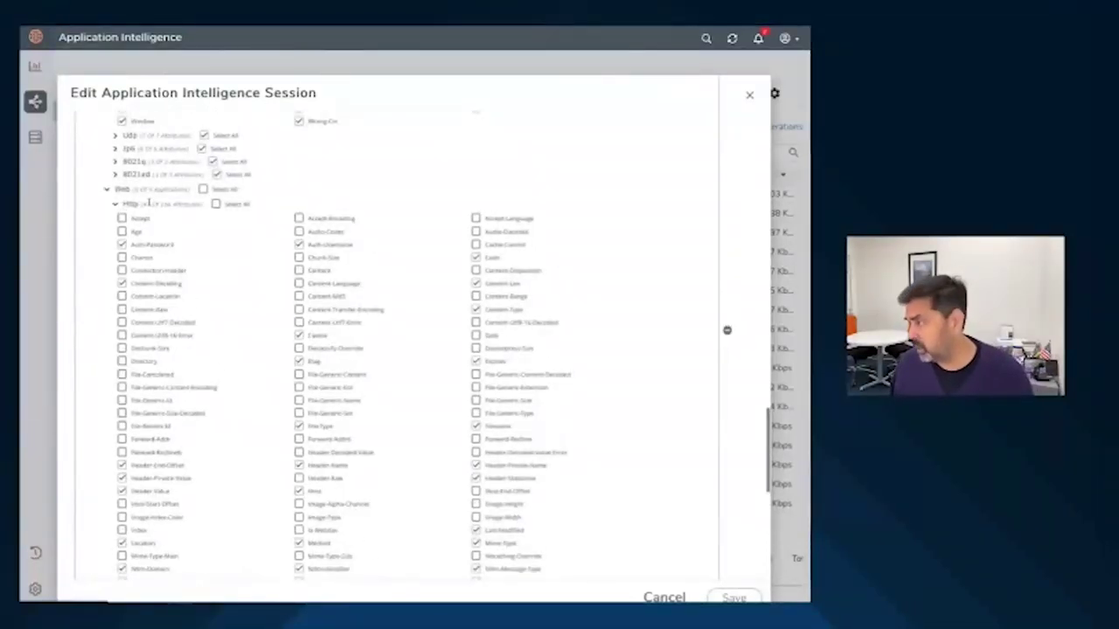
pyautogui.scroll(-9, 346, 398)
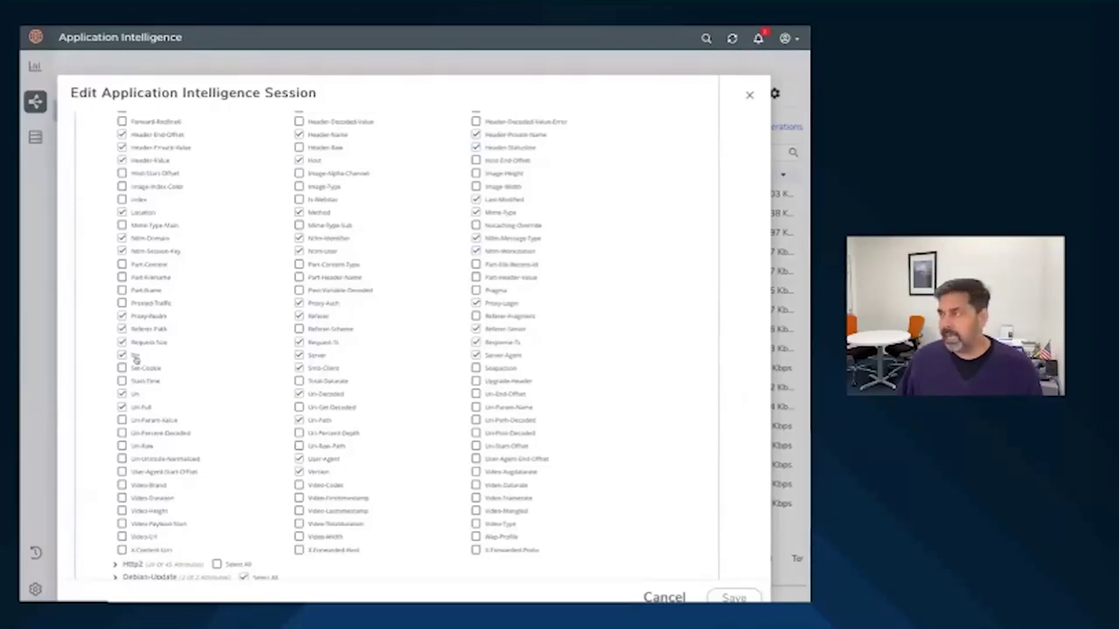
pyautogui.scroll(5, 180, 329)
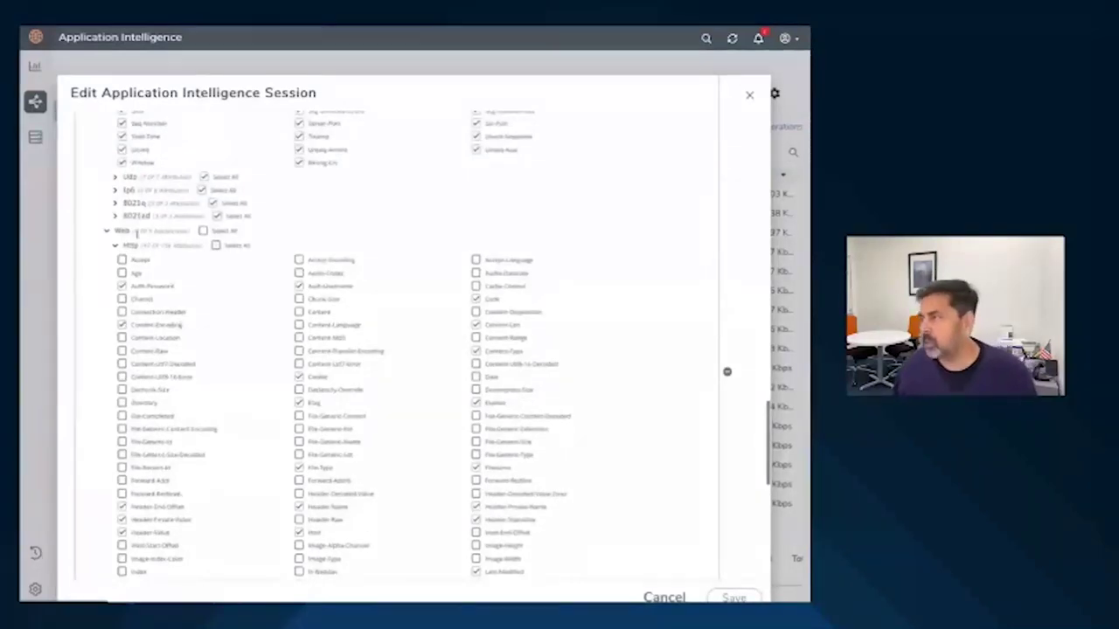
pyautogui.scroll(3, 139, 247)
pyautogui.scroll(1, 139, 246)
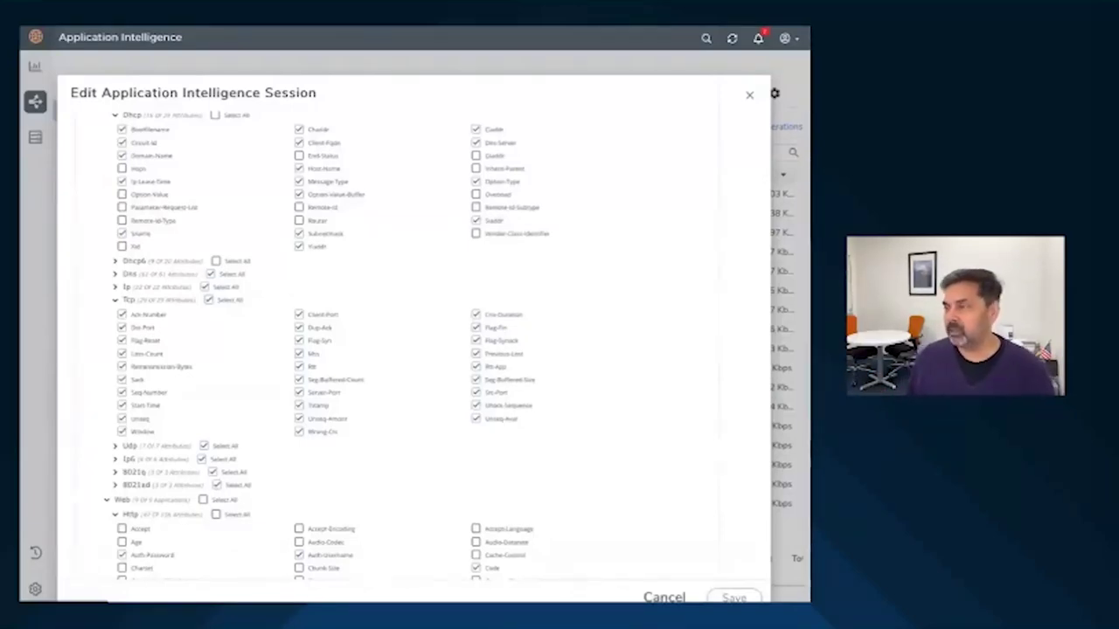
pyautogui.press('super+Tab')
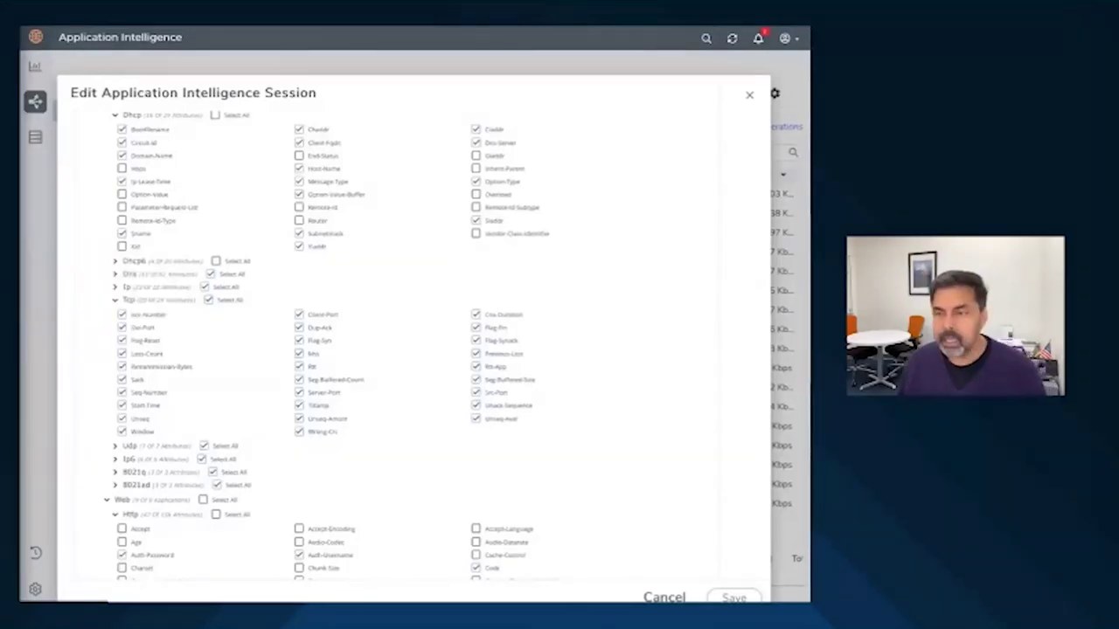
pyautogui.press('super+Tab')
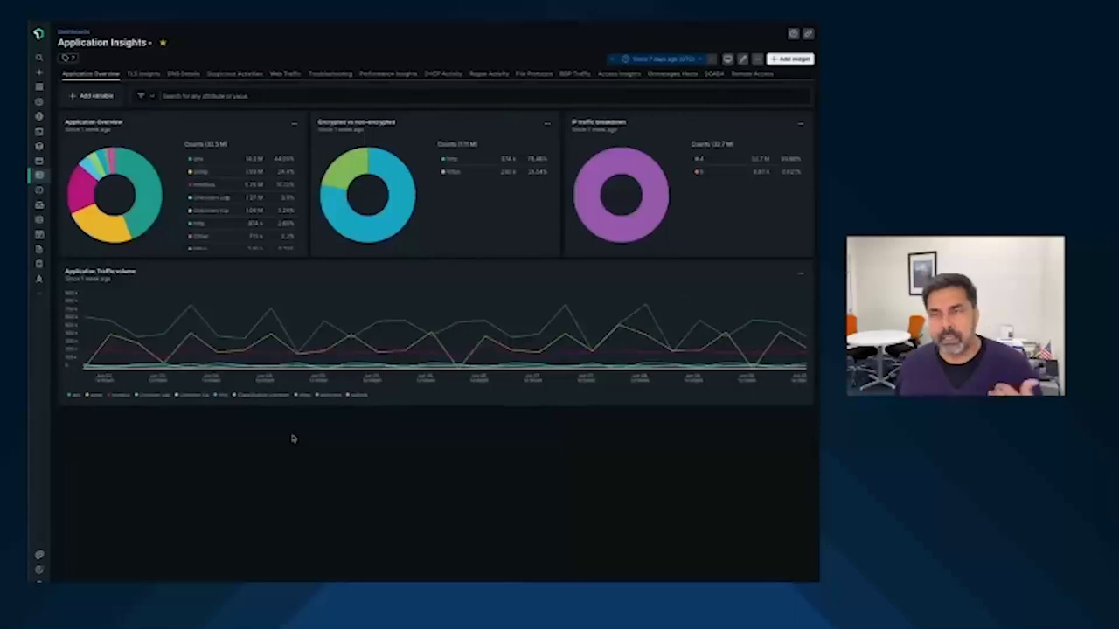
pyautogui.press('super+Tab')
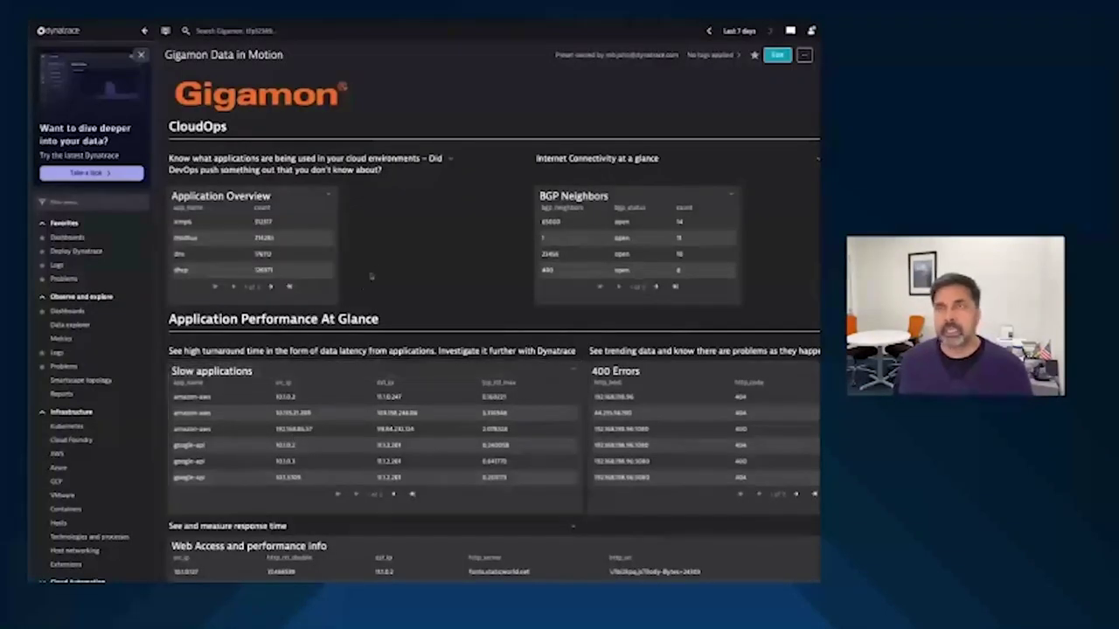
pyautogui.press('super+Tab')
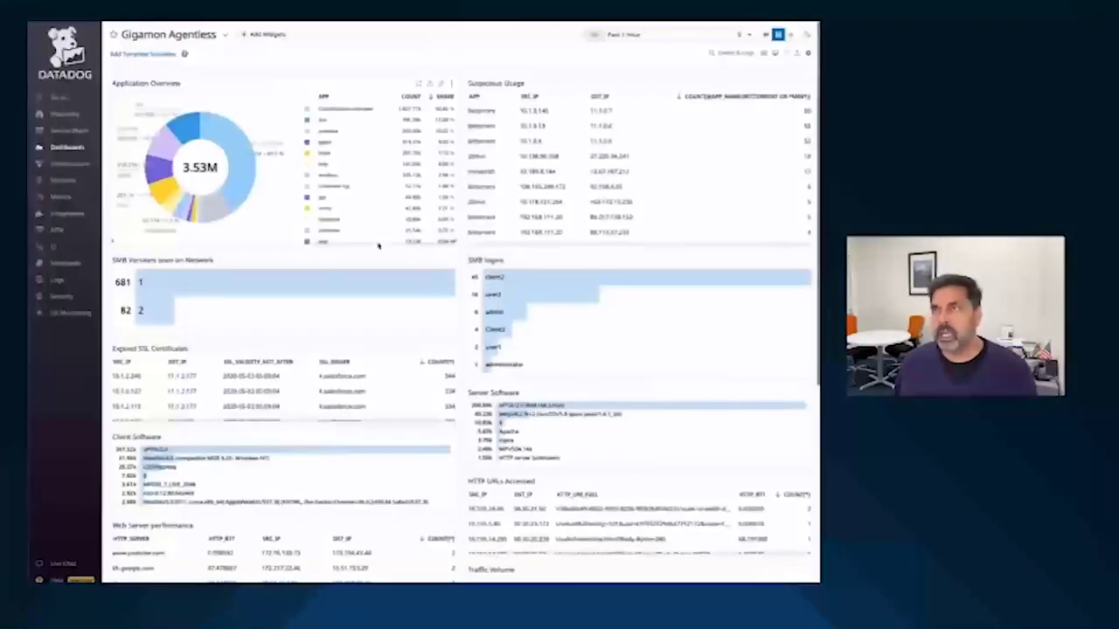
pyautogui.press('super+Tab')
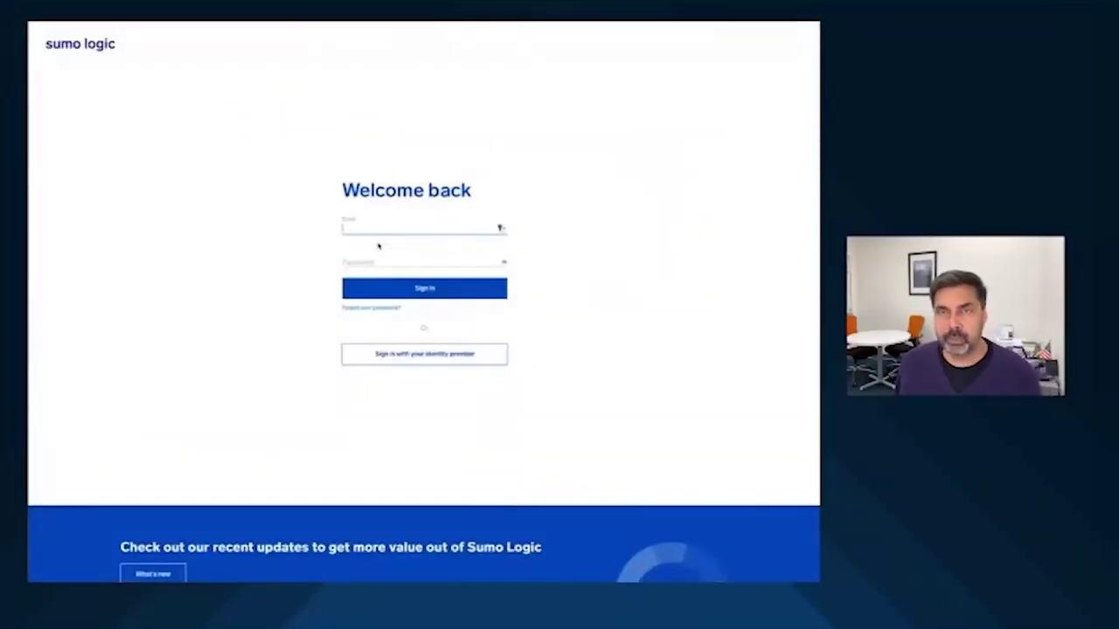
pyautogui.press('super+Tab')
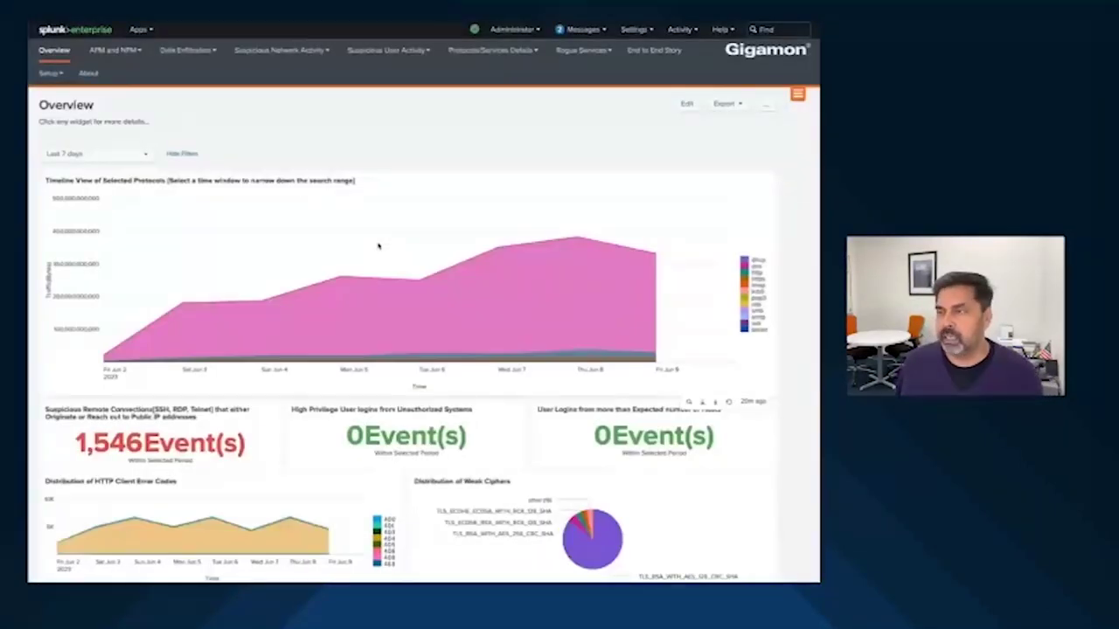
pyautogui.press('super+Tab')
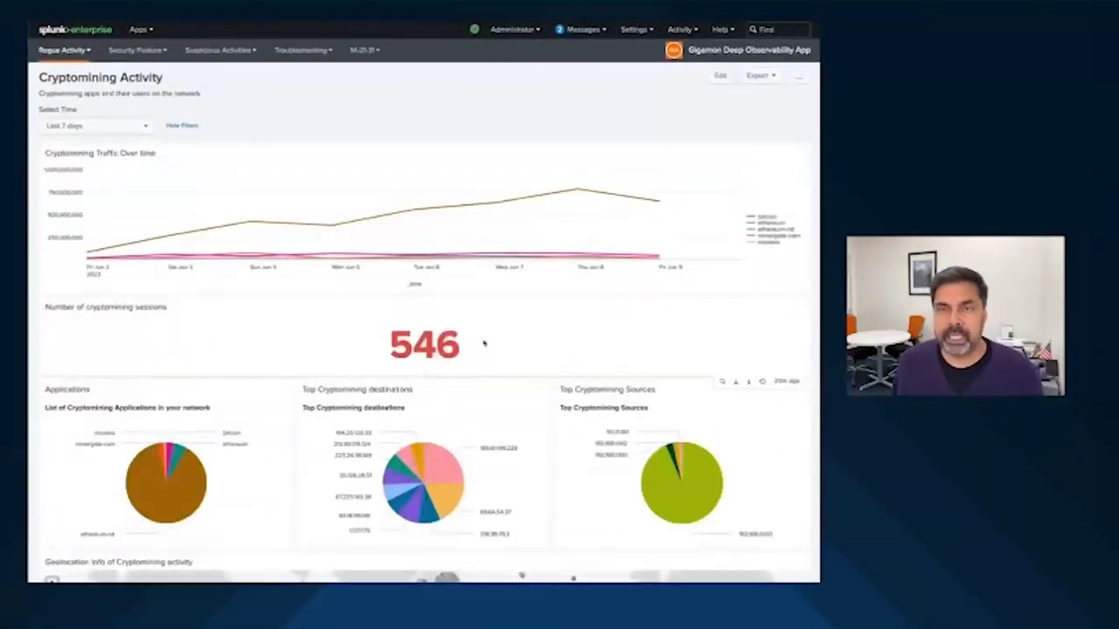
pyautogui.press('super+Tab')
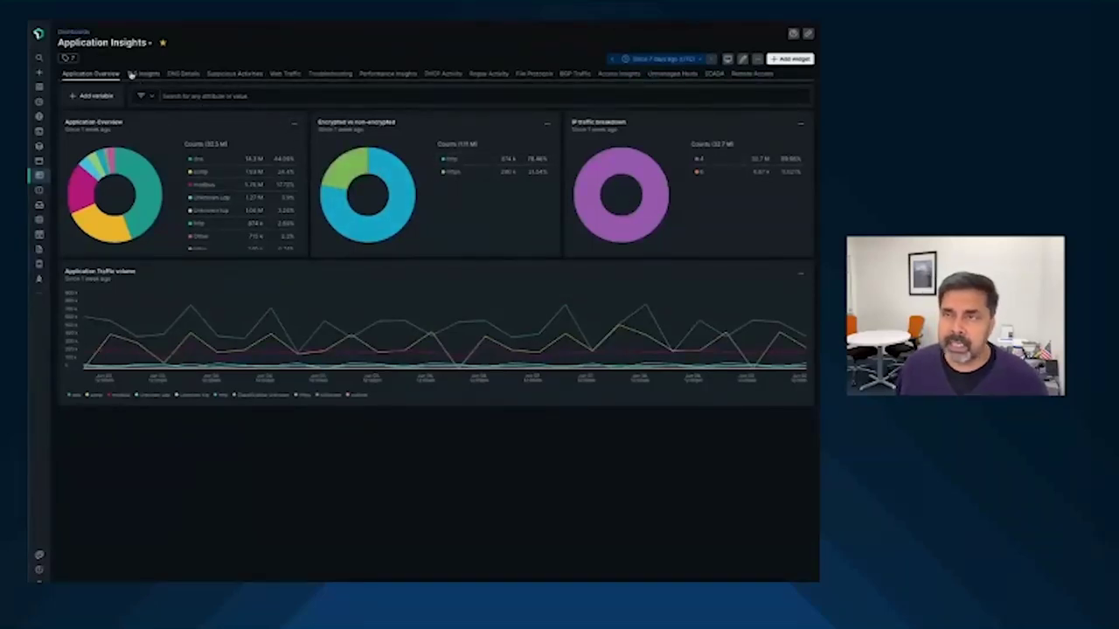
# Show the TLS Insights view, then switch to Splunk's Gigamon Overview dashboard.
pyautogui.click(132, 75)
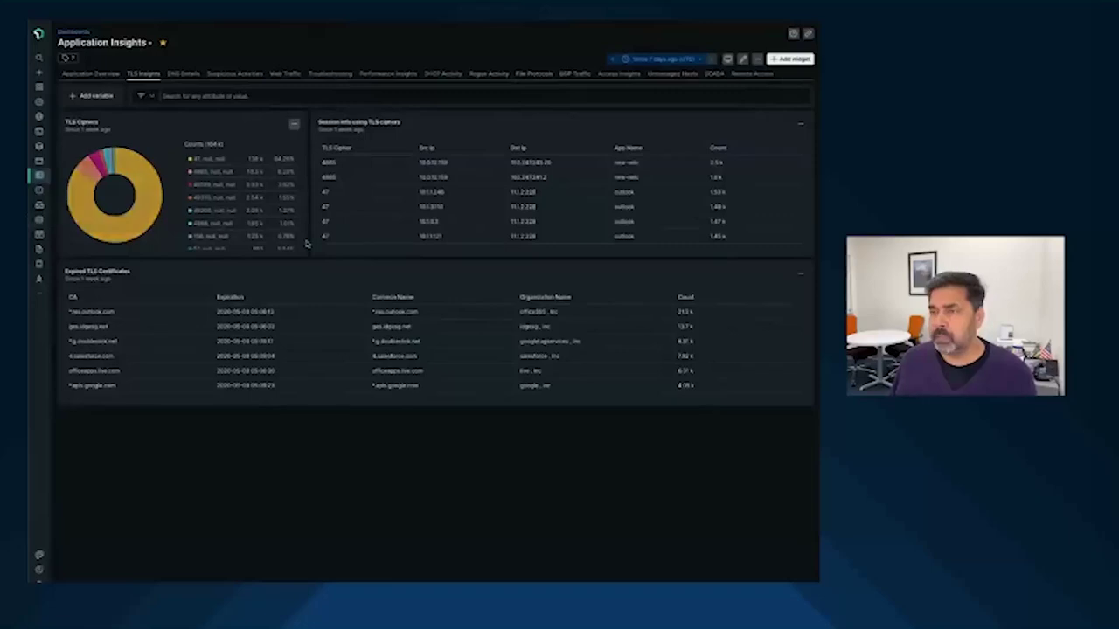
pyautogui.press('super+Tab')
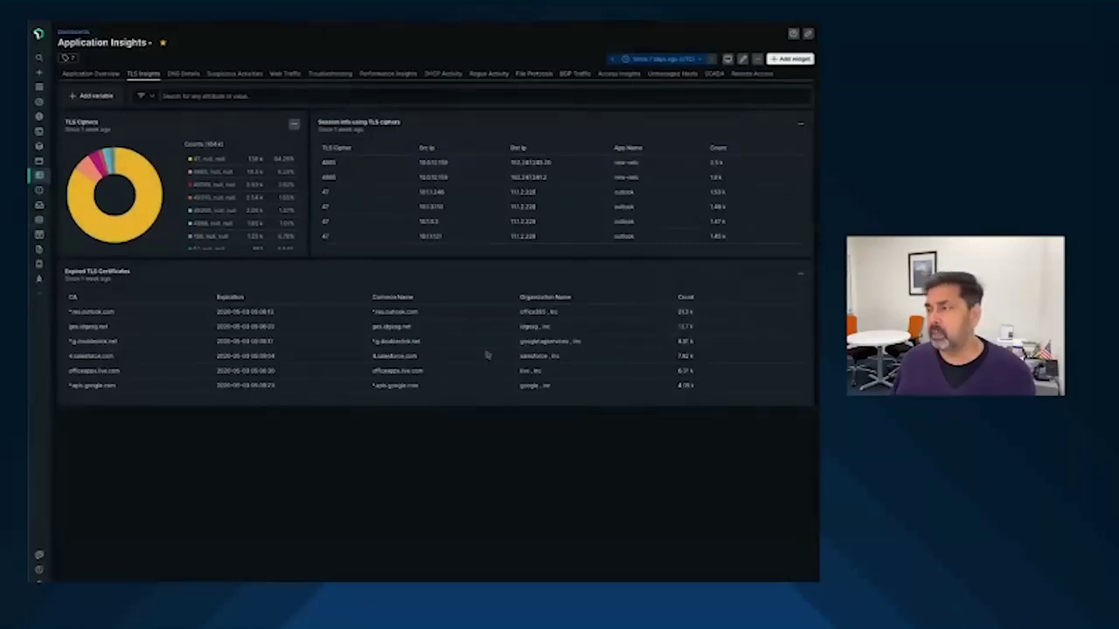
pyautogui.press('super+Tab')
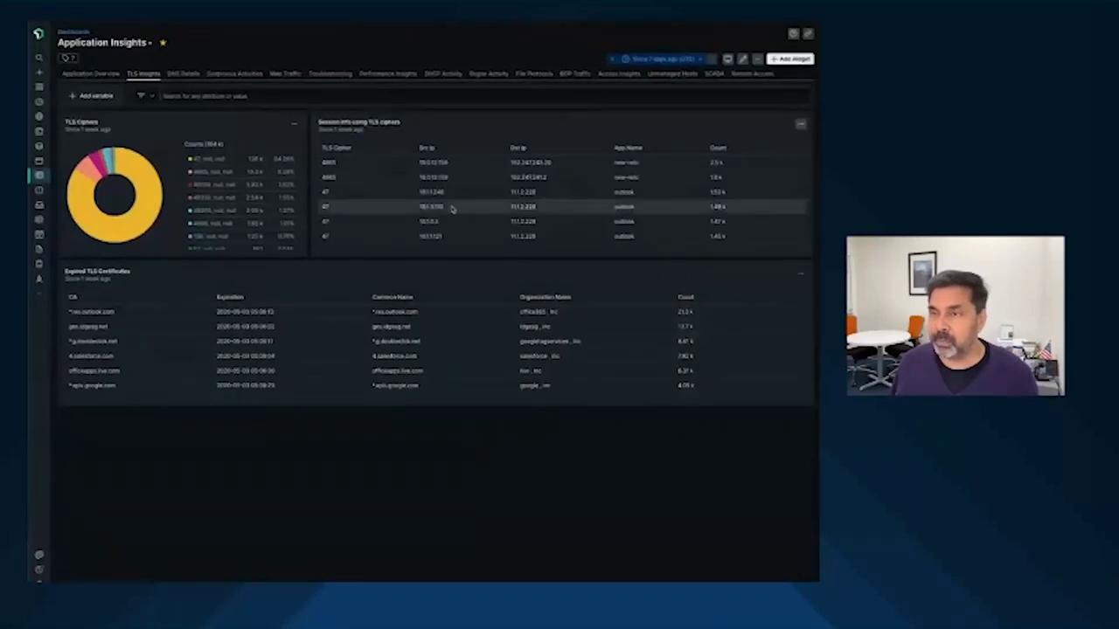
pyautogui.press('super+Tab')
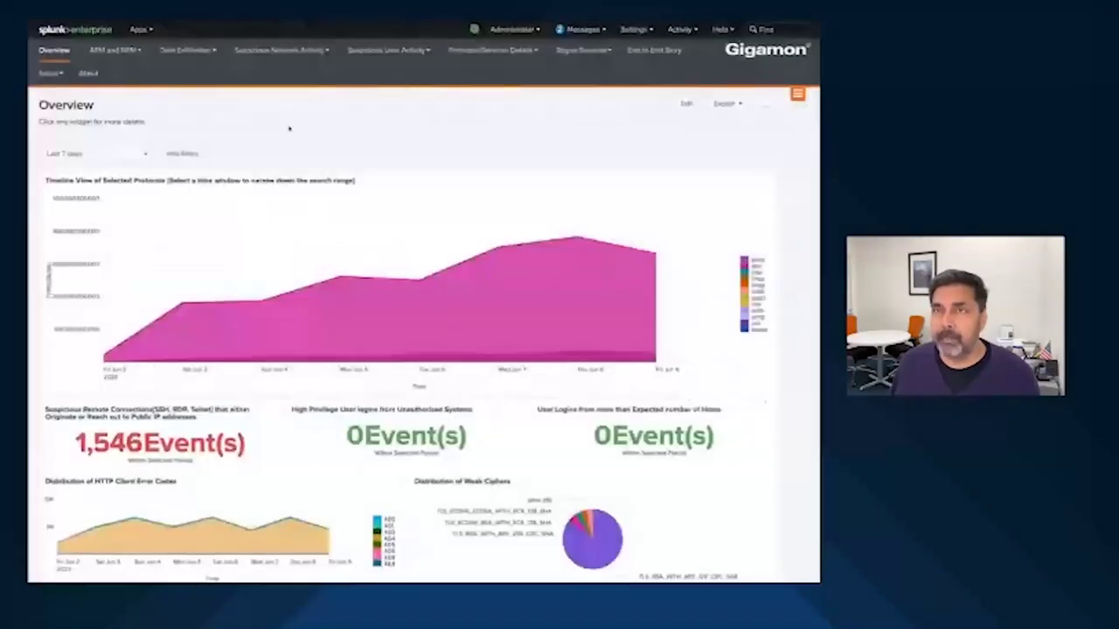
# Switch to Splunk's Cryptomining Activity dashboard and browse the suspicious-activity and troubleshooting menus.
pyautogui.press('super+Tab')
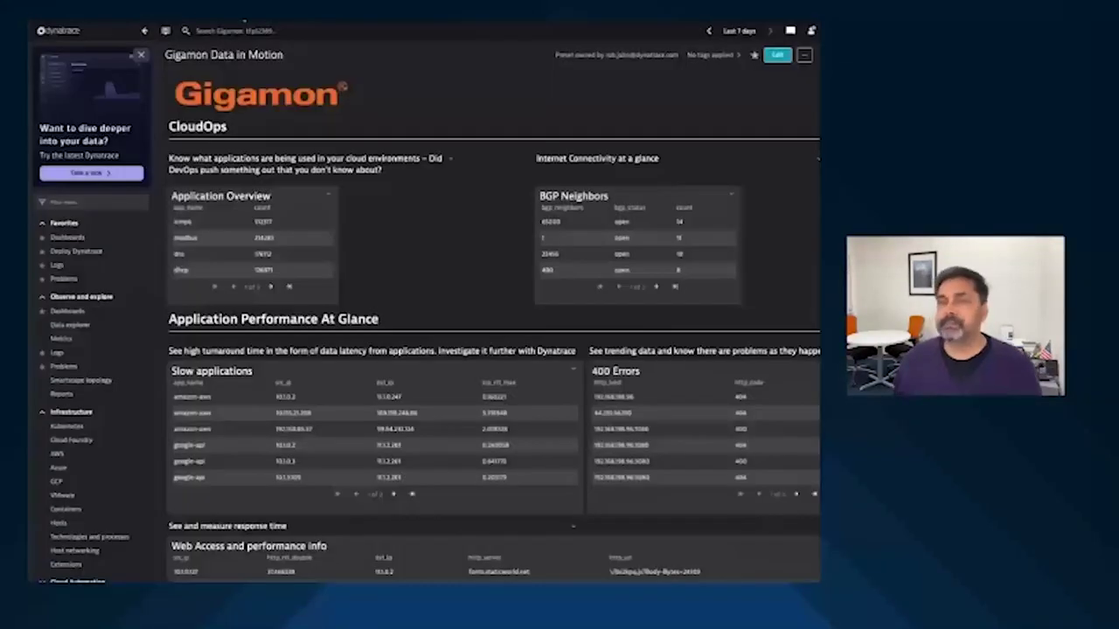
pyautogui.press('super+Tab')
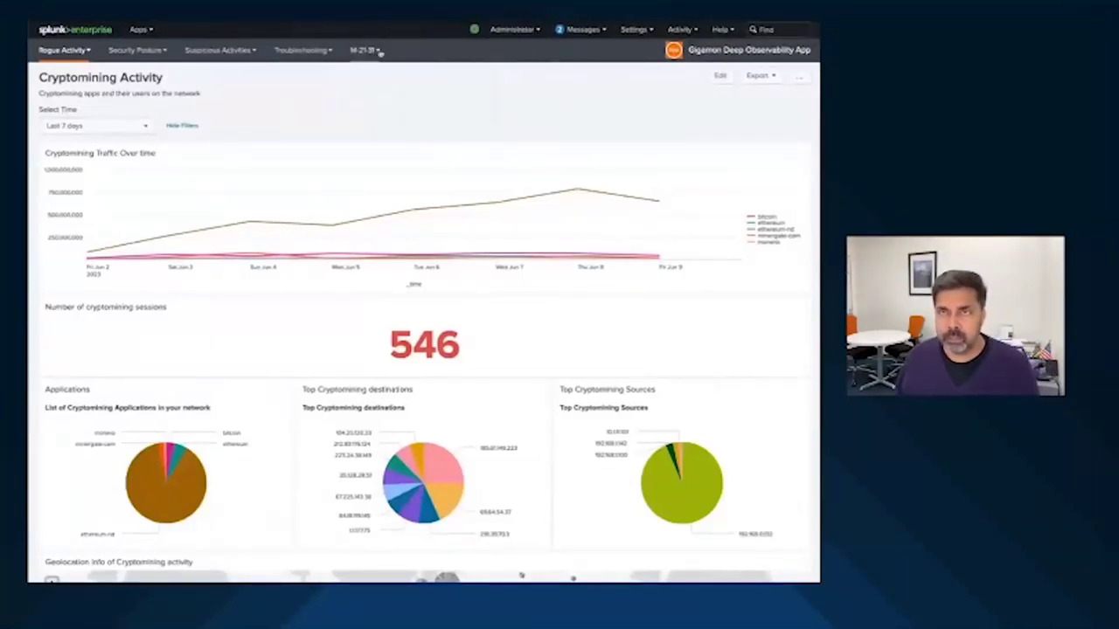
pyautogui.click(259, 52)
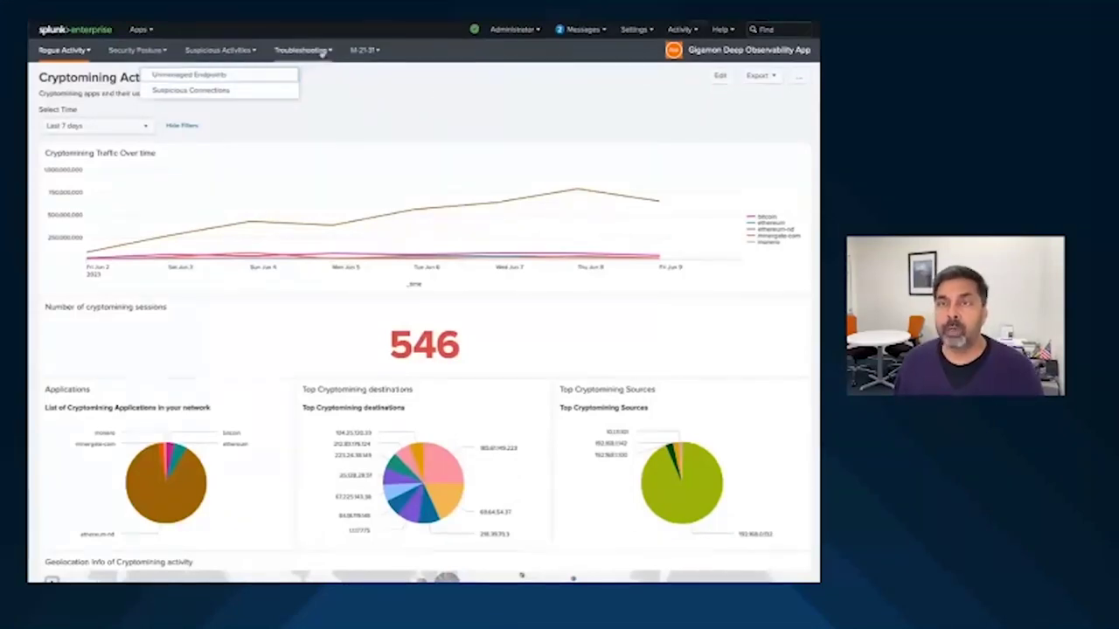
pyautogui.click(320, 52)
pyautogui.click(242, 52)
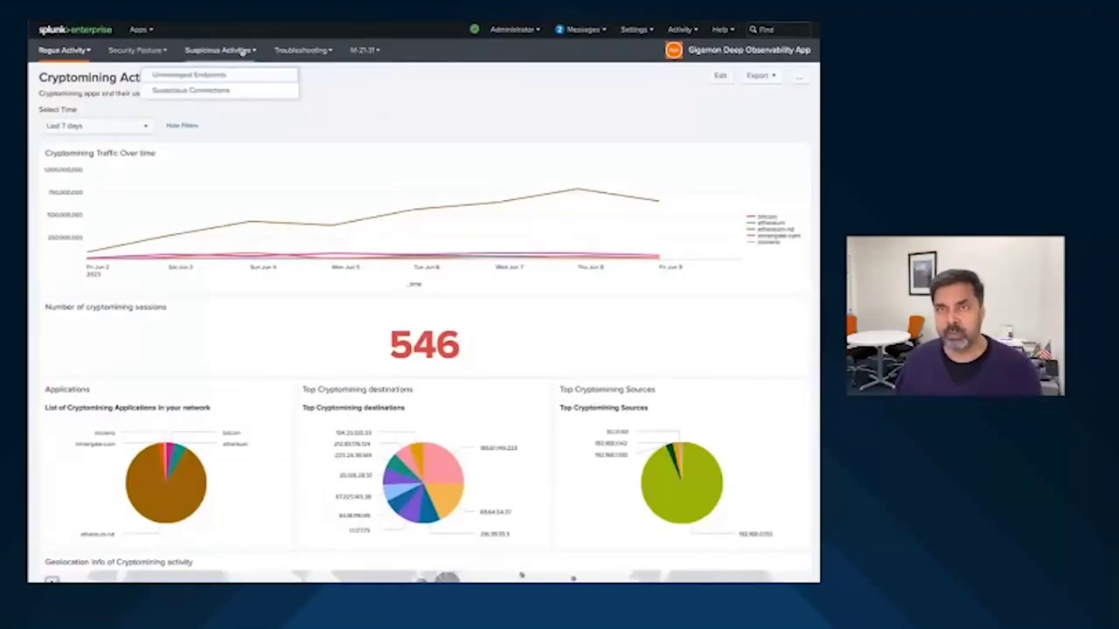
# Check the security posture menu, then open Rogue Services > Protocols running on Non Standard Ports.
pyautogui.click(155, 53)
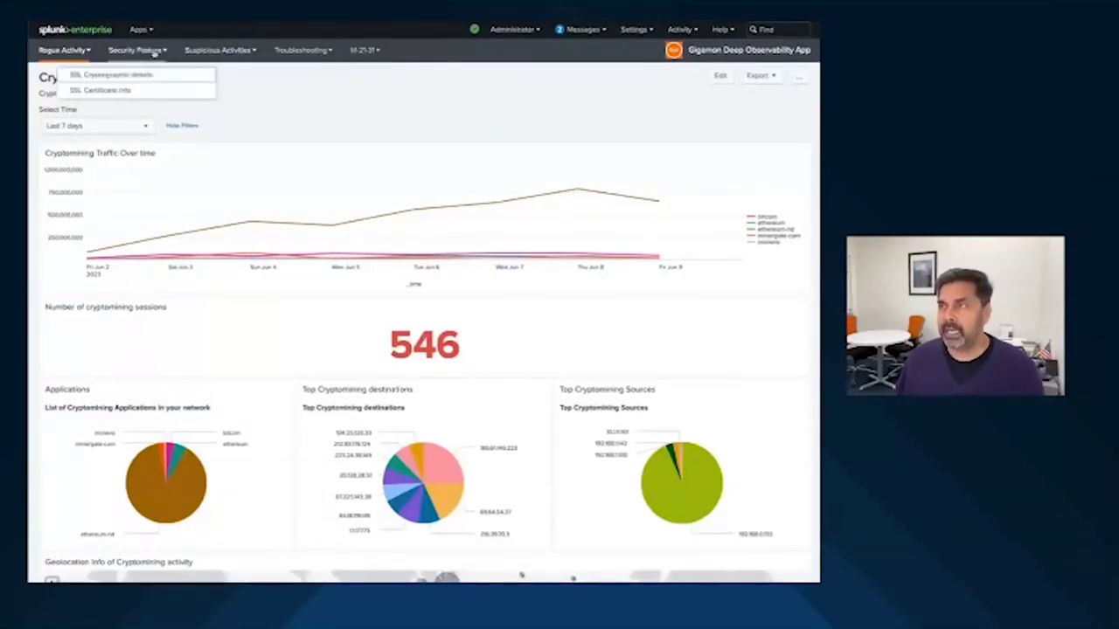
pyautogui.click(367, 97)
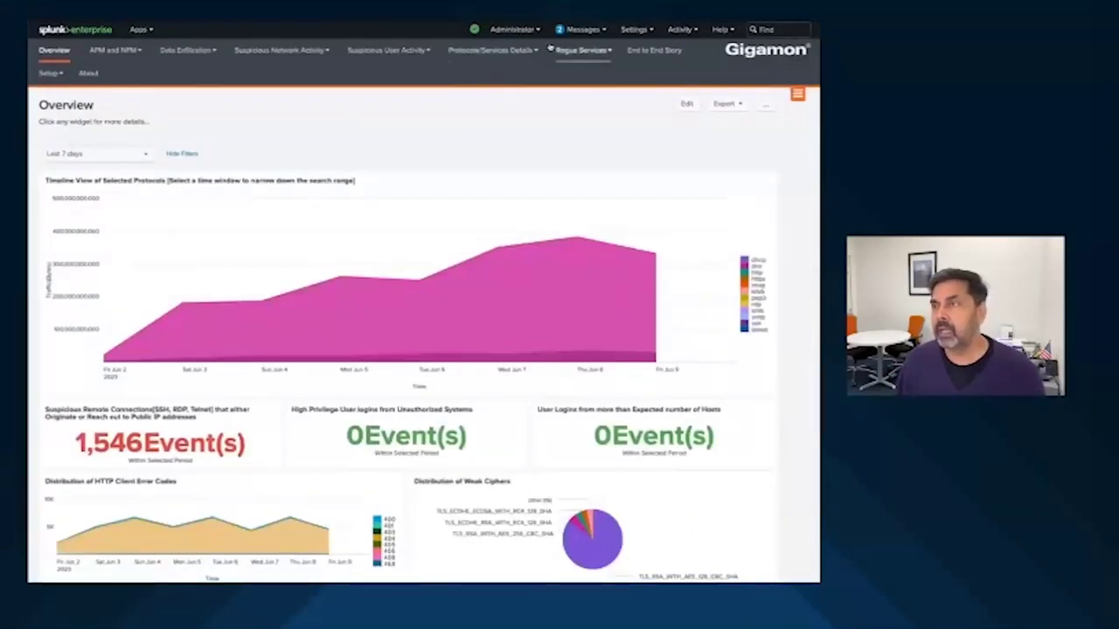
pyautogui.click(581, 51)
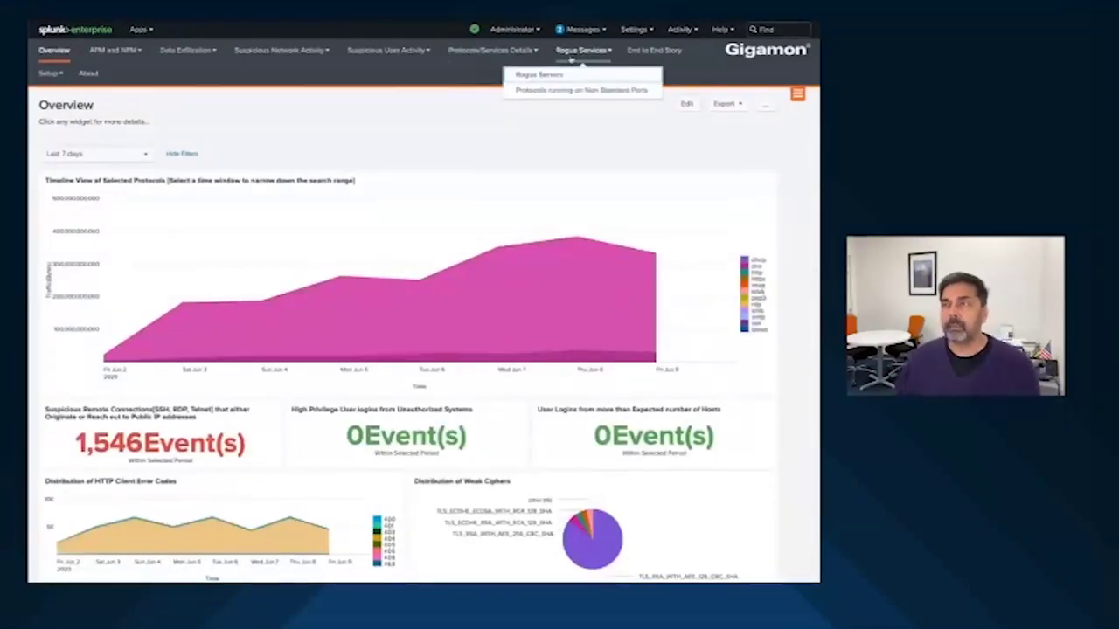
pyautogui.click(569, 90)
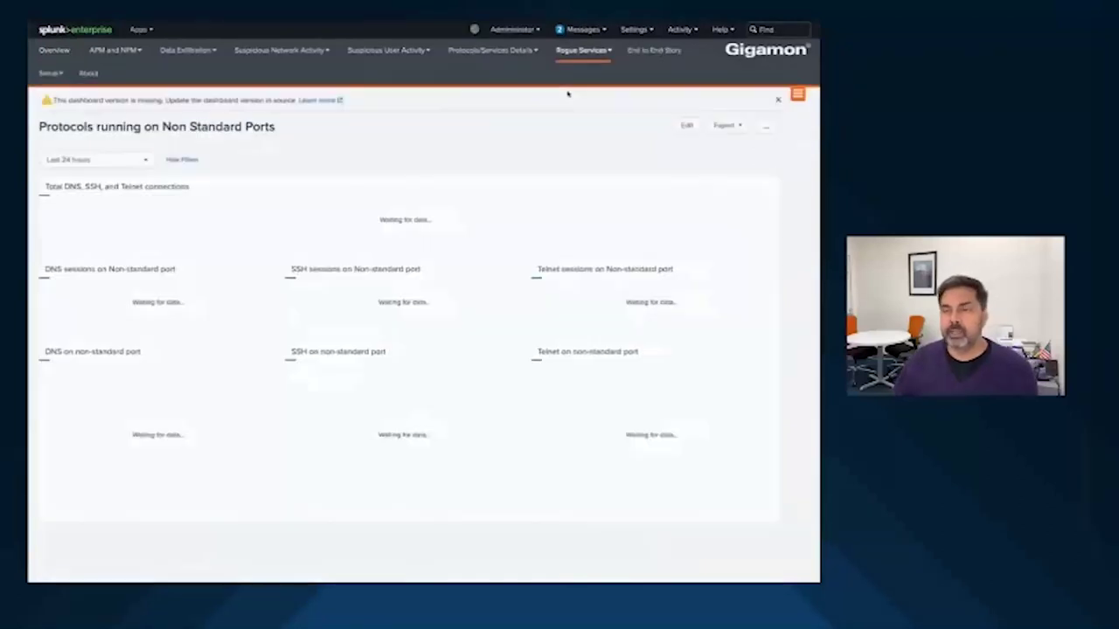
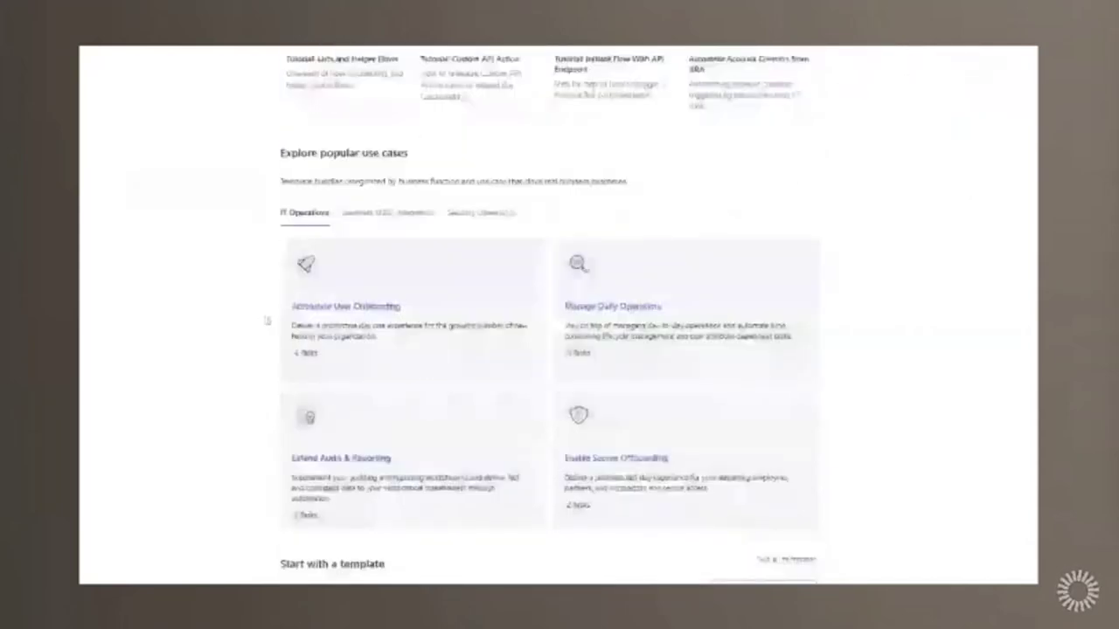
# Switch the welcome page's use-case bundles from Seamless O365 Integration to Security Operations.
pyautogui.scroll(-1, 245, 312)
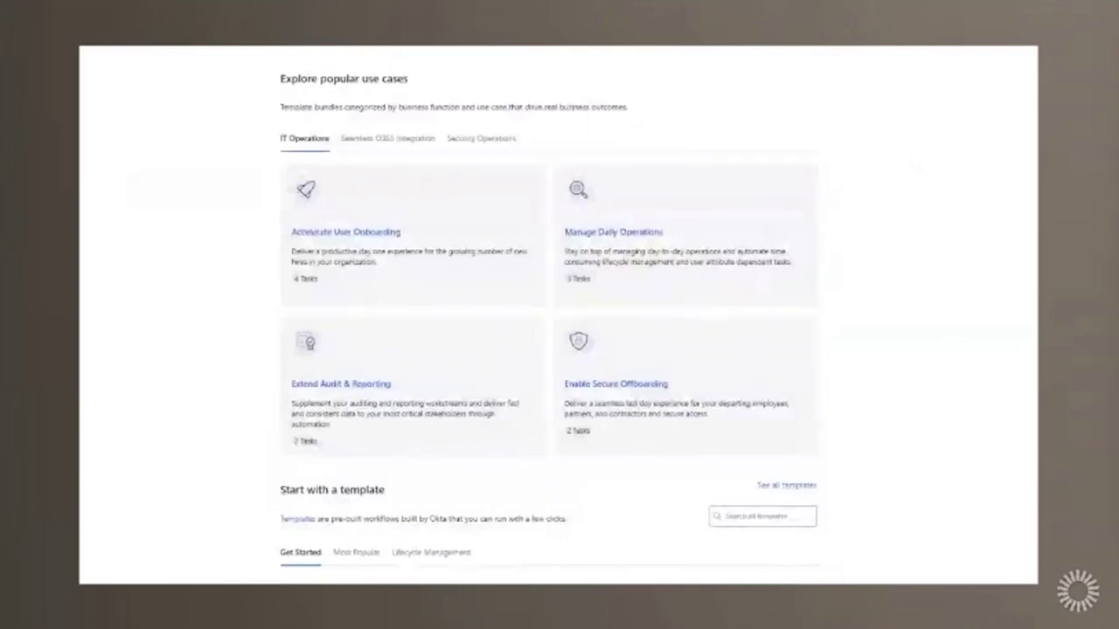
pyautogui.click(387, 138)
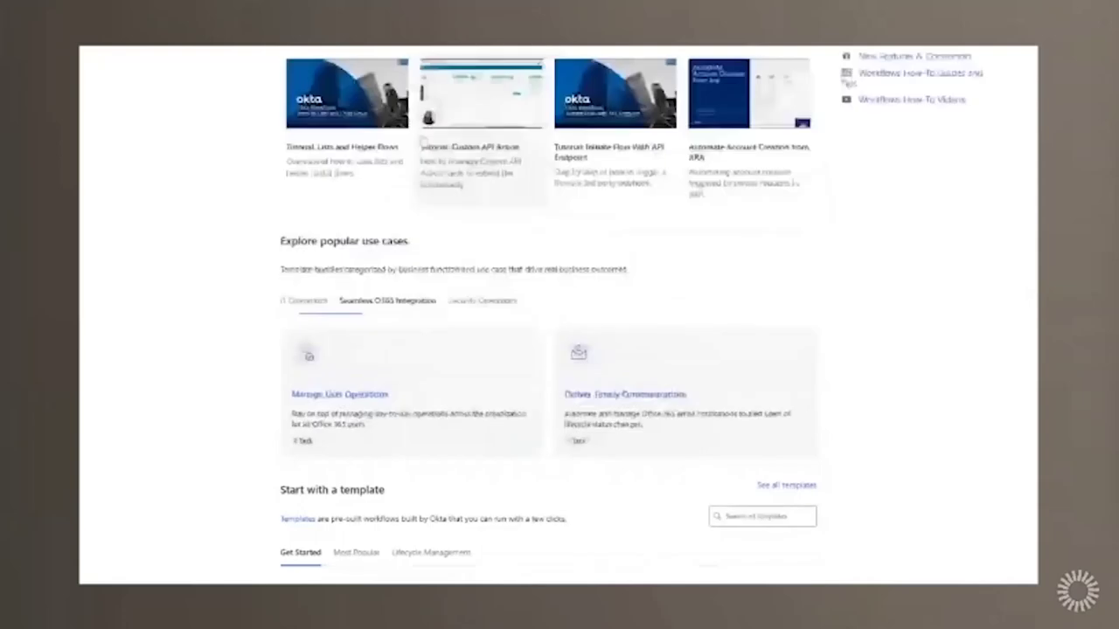
pyautogui.click(482, 300)
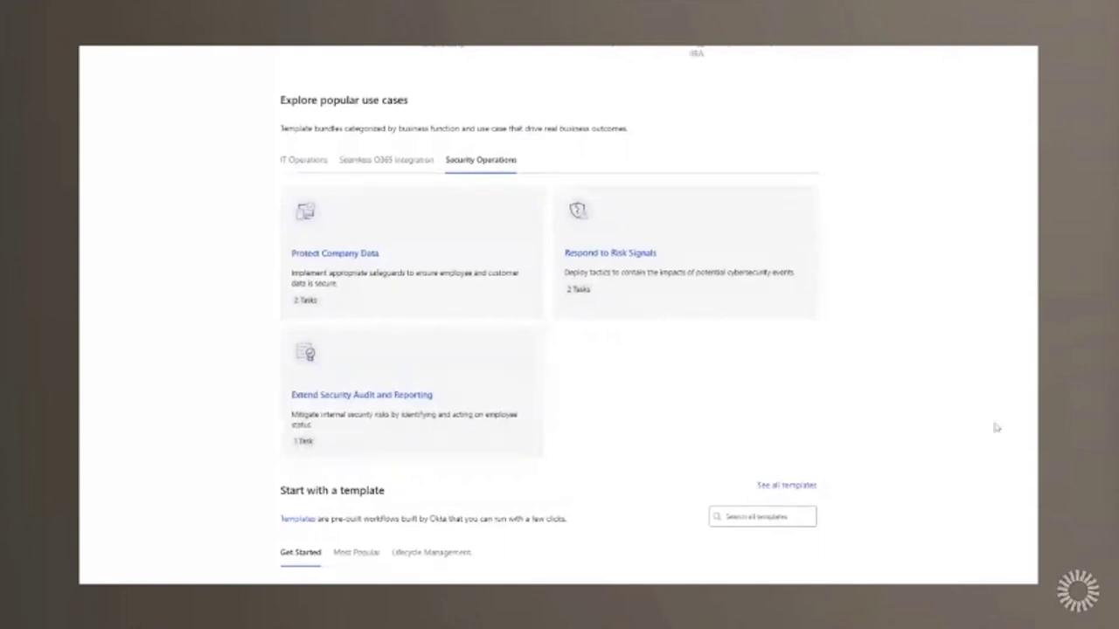
pyautogui.scroll(1, 994, 425)
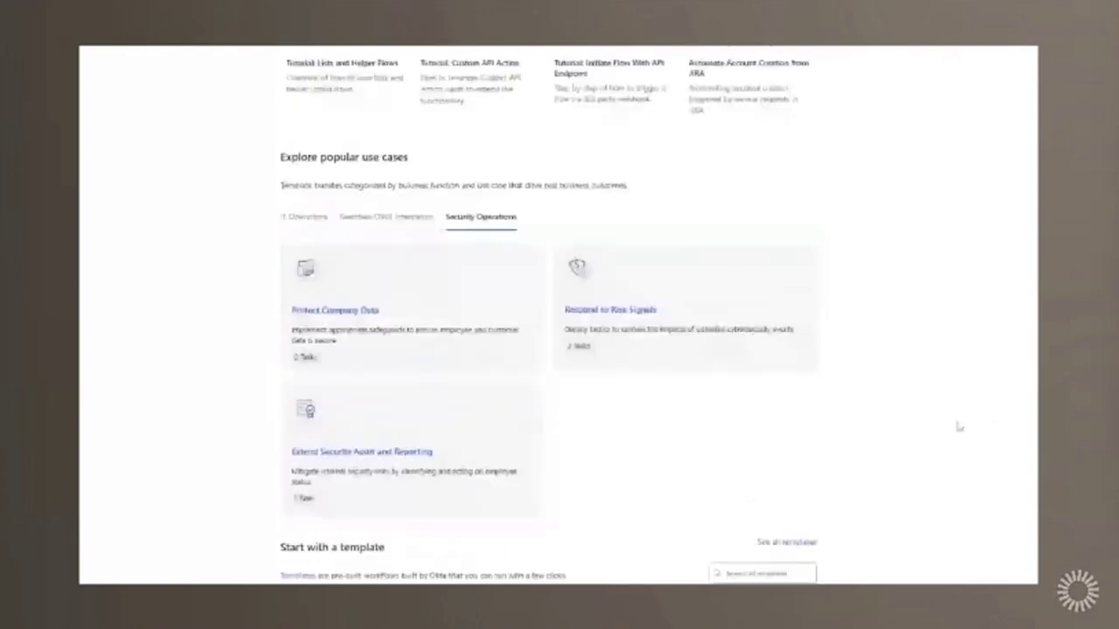
pyautogui.scroll(3, 959, 425)
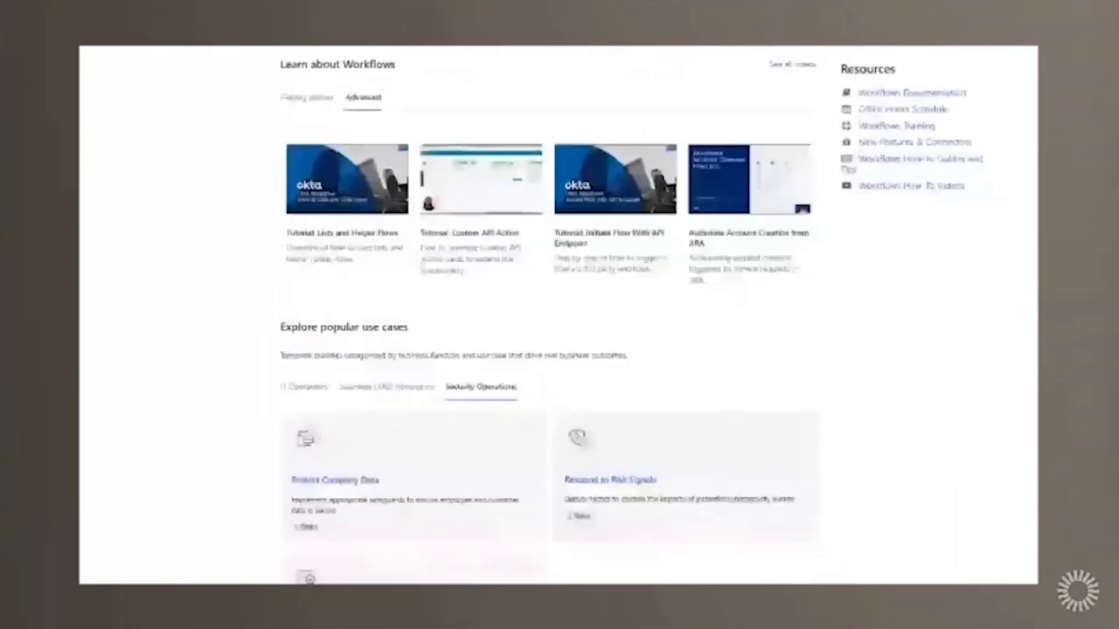
# Open the Workflows Documentation, New Features & Connectors release notes and Workflows How To Videos resources.
pyautogui.click(912, 94)
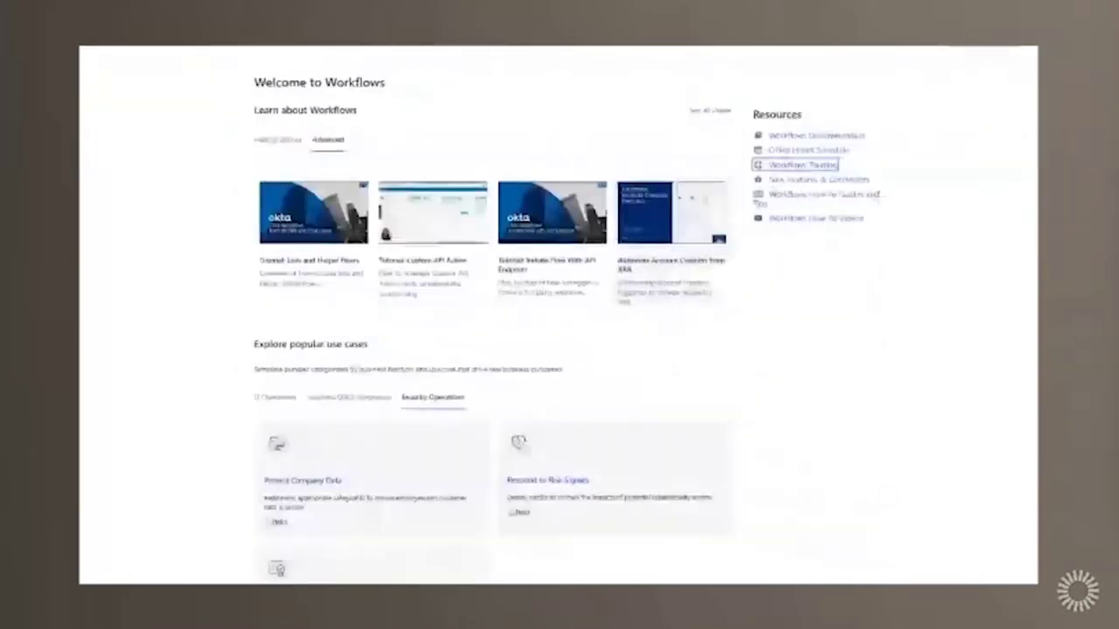
pyautogui.press('Tab')
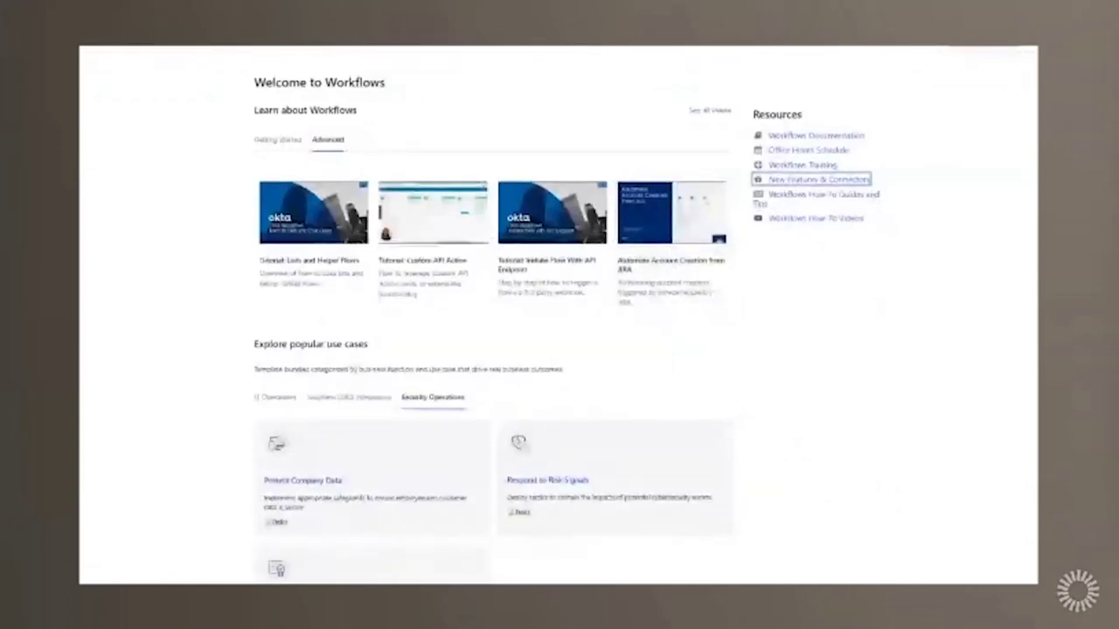
pyautogui.press('Return')
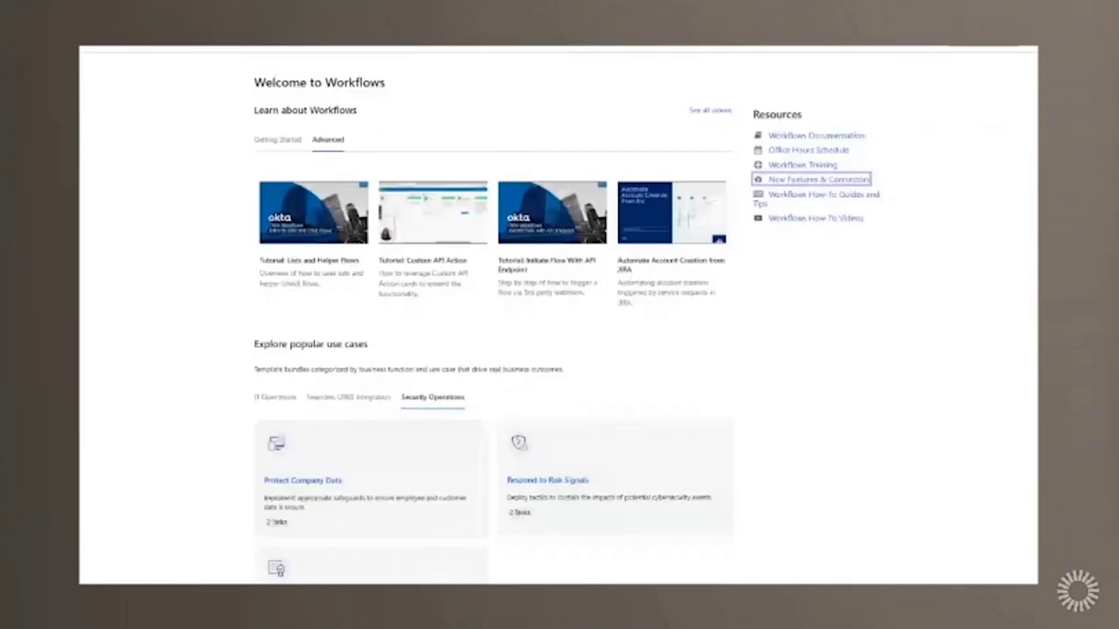
pyautogui.press('Tab')
pyautogui.press('Tab')
pyautogui.press('Return')
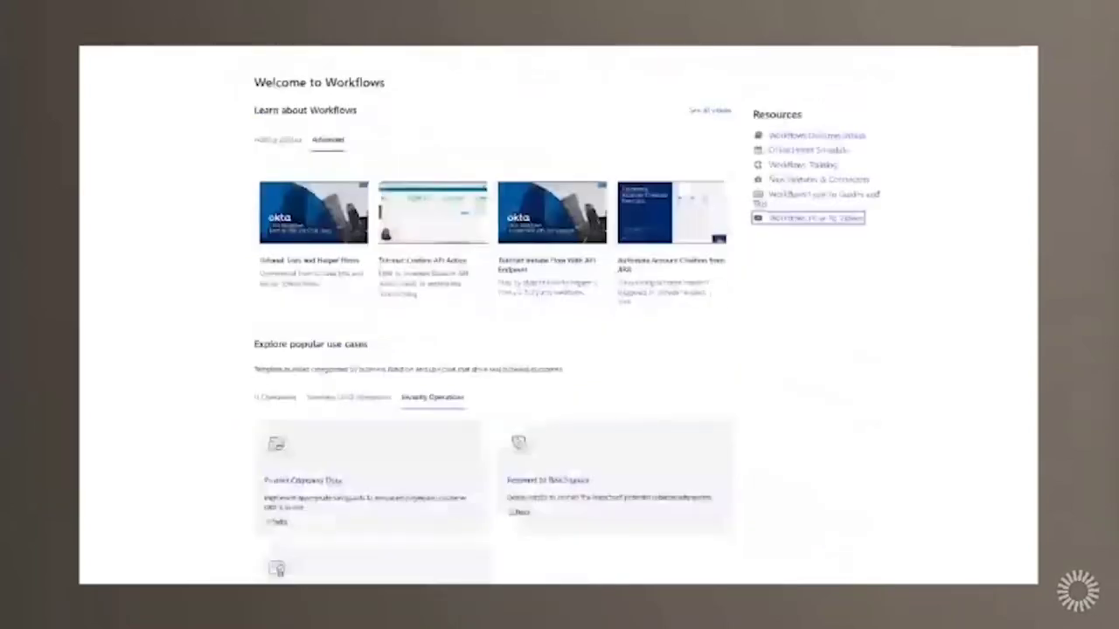
pyautogui.scroll(-3, 220, 200)
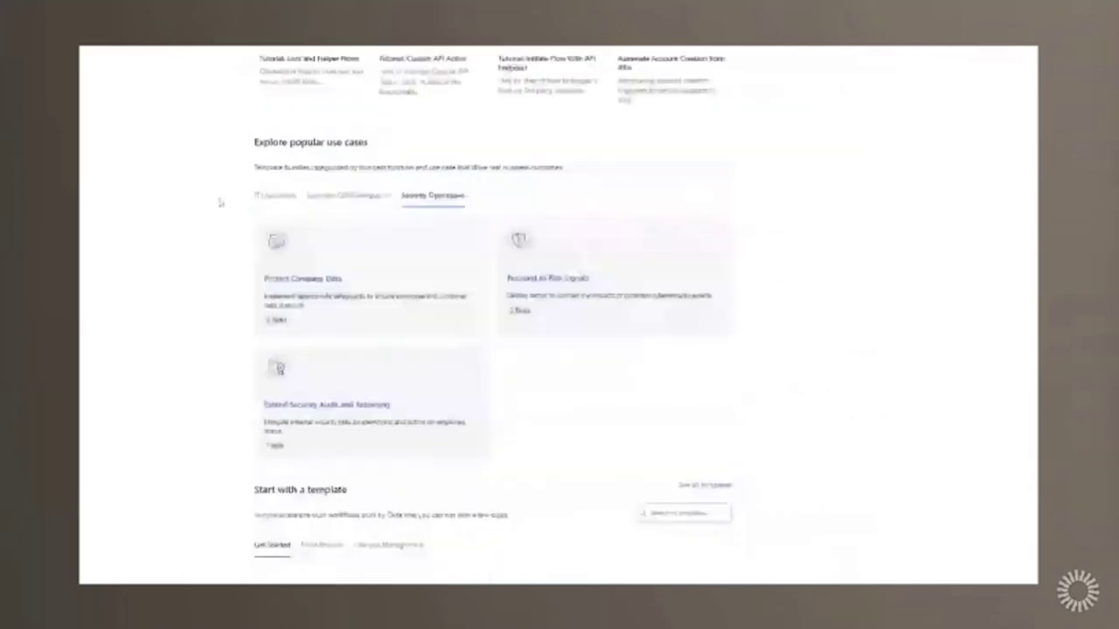
# Scroll back up the Workflows Home page.
pyautogui.scroll(3, 219, 200)
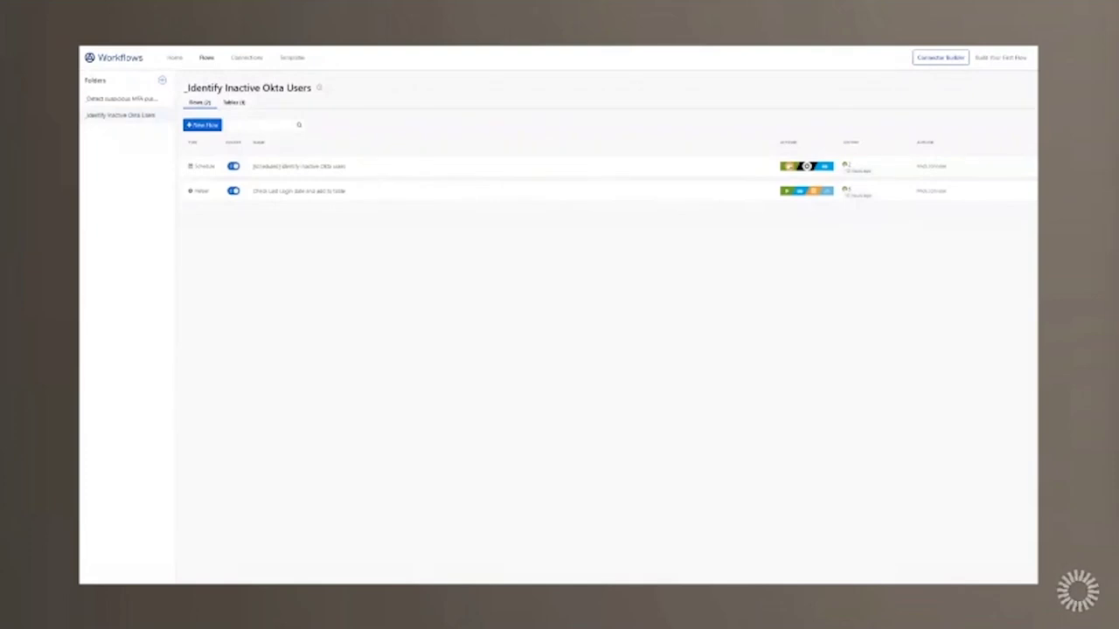
# Open the [Scheduled] Identify Inactive Okta Users flow and view its Scheduled Flow trigger frequency.
pyautogui.click(806, 166)
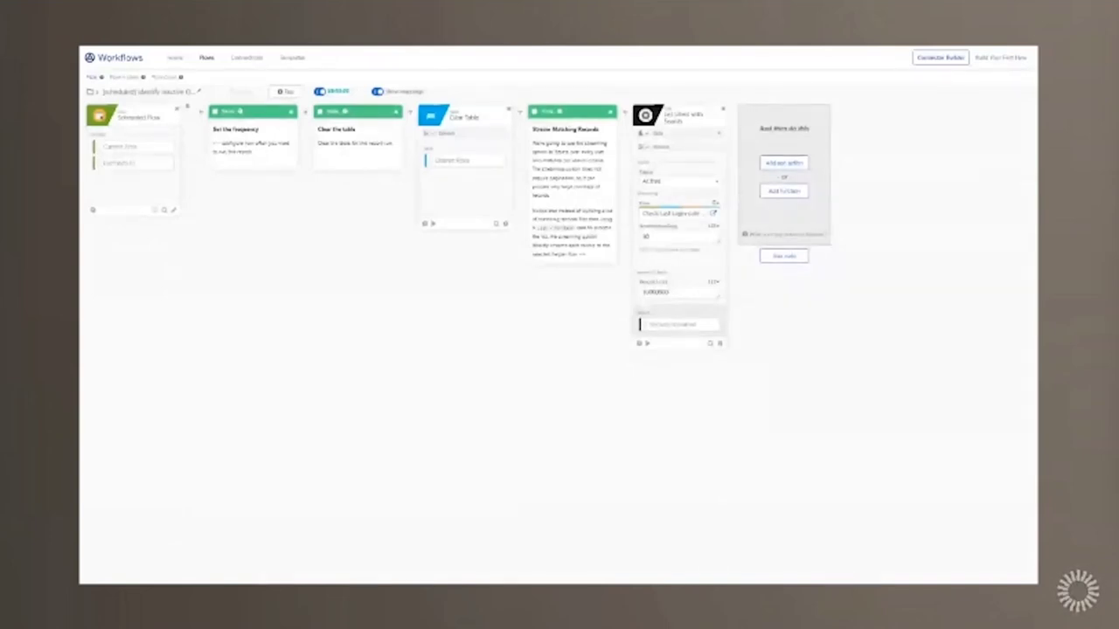
pyautogui.click(154, 211)
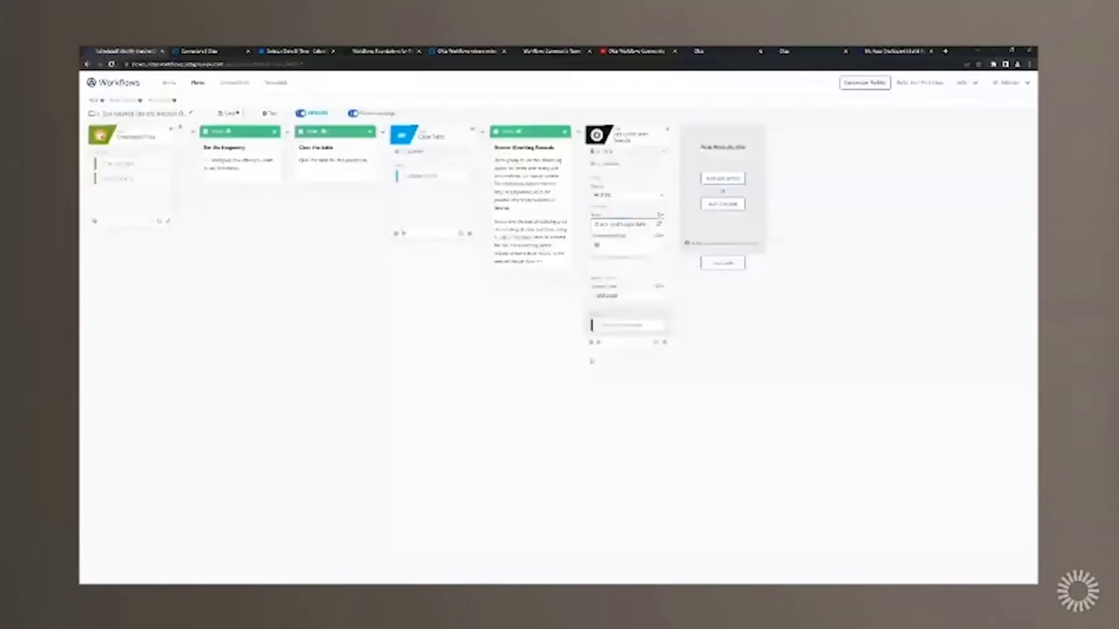
pyautogui.click(437, 176)
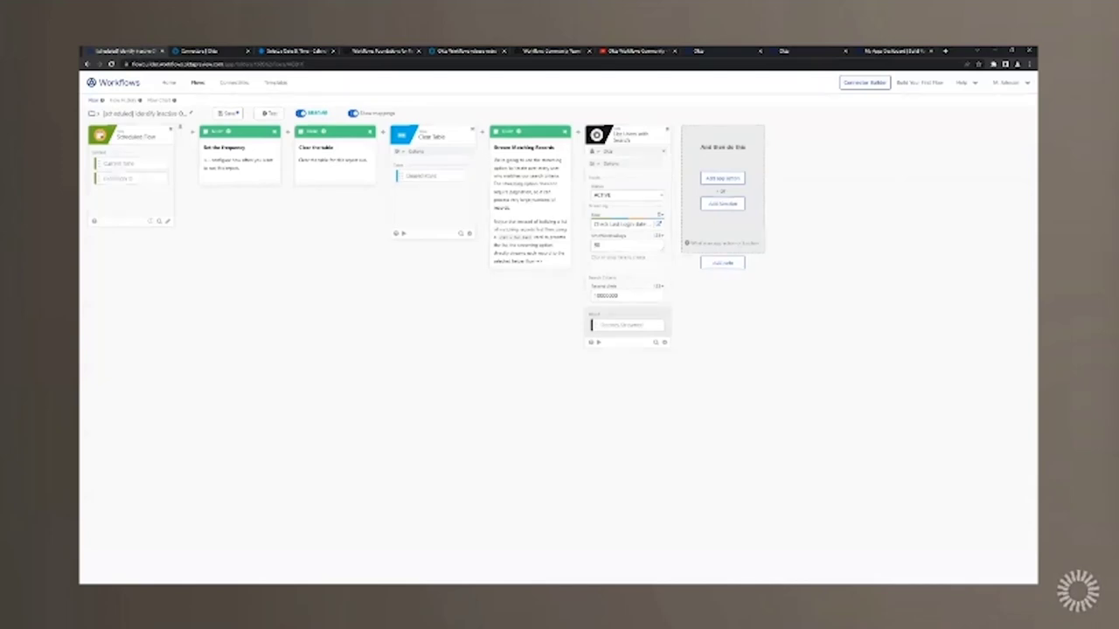
pyautogui.doubleClick(607, 295)
pyautogui.write('100')
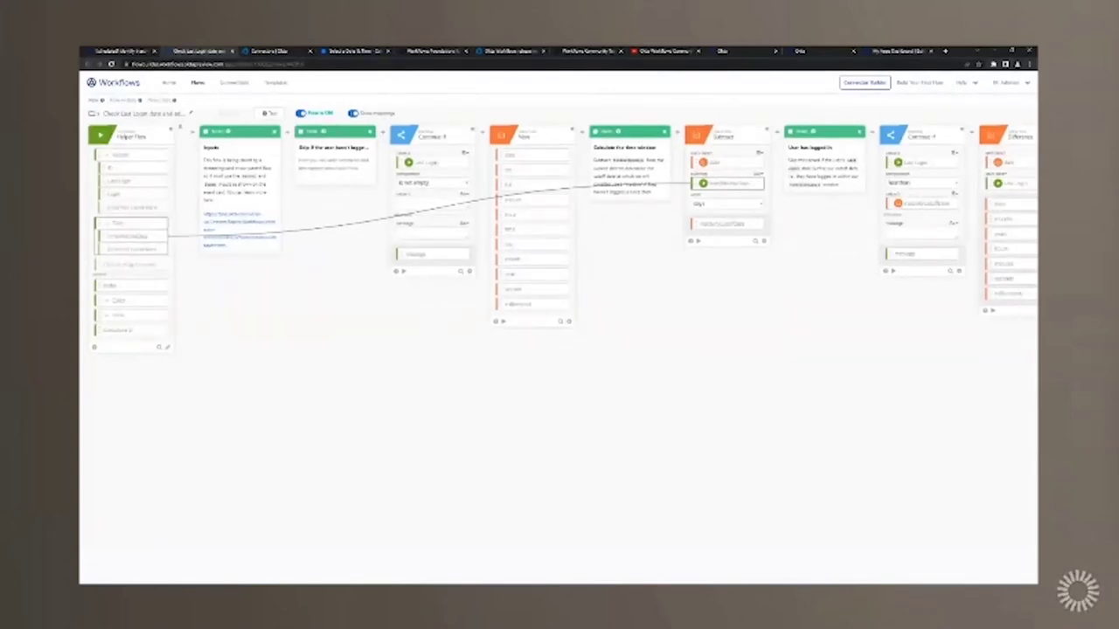
# Trace the values mapped into the Create Row fields, then switch to the scheduled inactive-users flow.
pyautogui.hscroll(10, 378, 303)
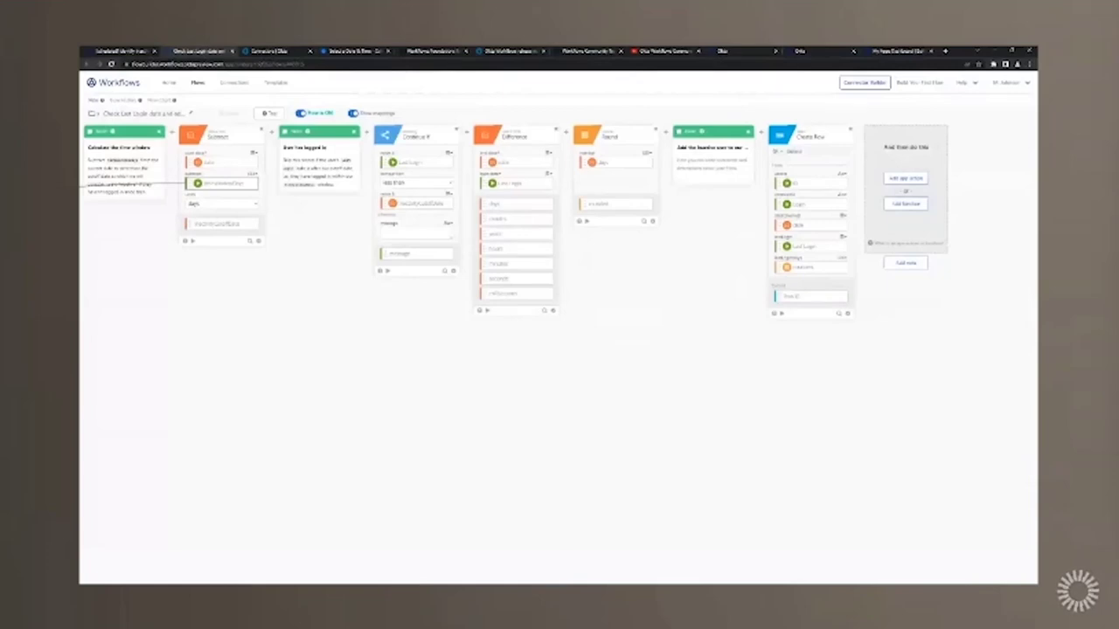
pyautogui.moveTo(804, 190)
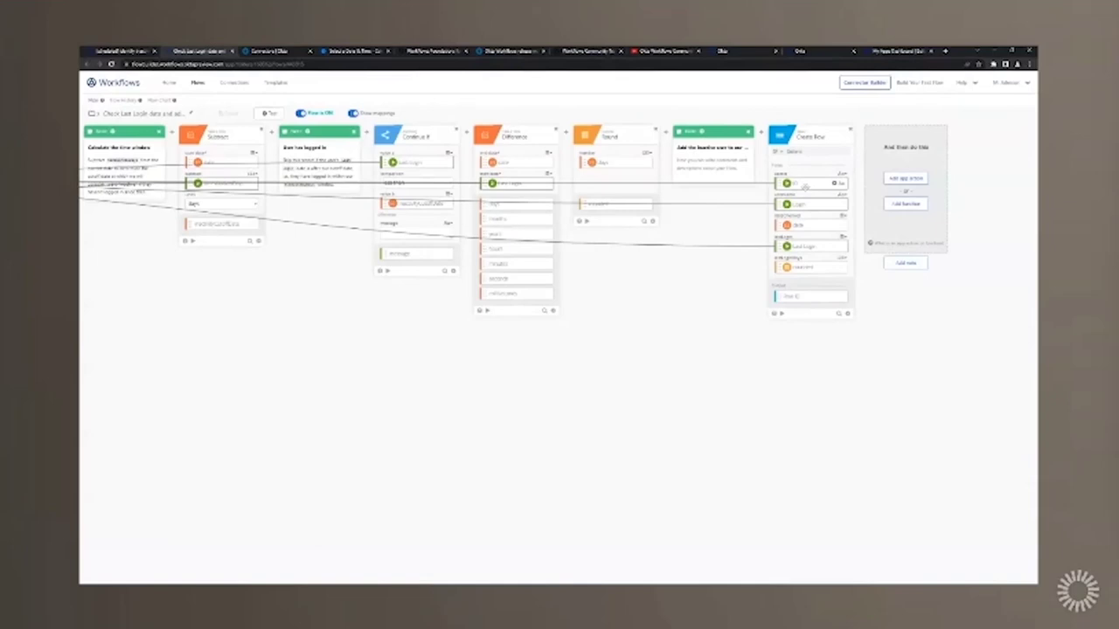
pyautogui.moveTo(797, 228)
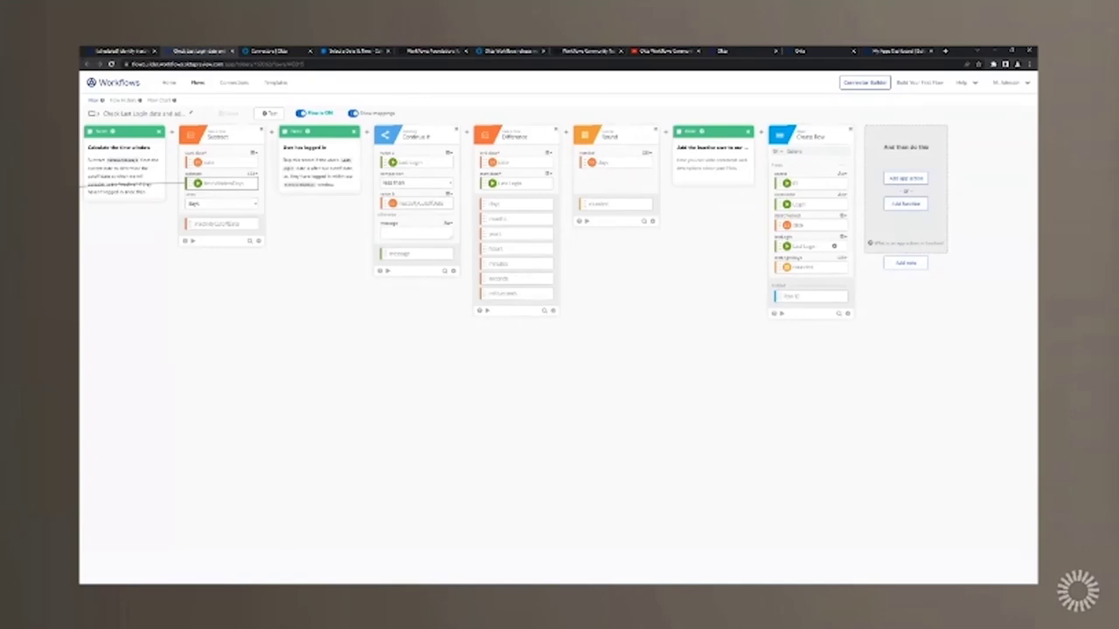
pyautogui.moveTo(834, 267)
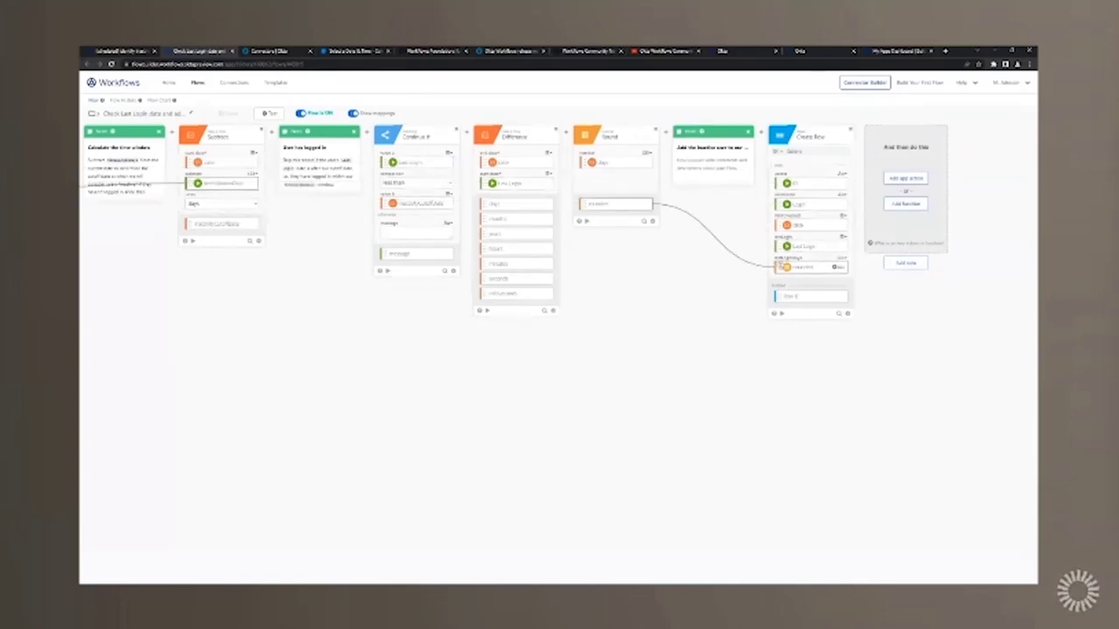
pyautogui.click(122, 51)
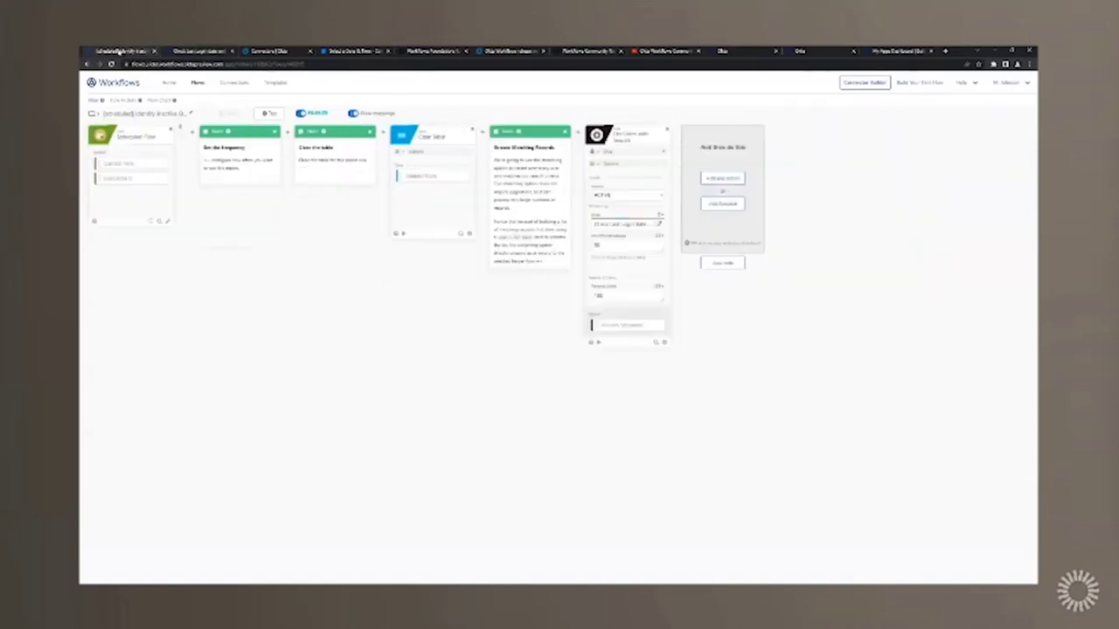
# Test-run the scheduled inactive-users flow, then switch back to the last-login check flow.
pyautogui.click(269, 115)
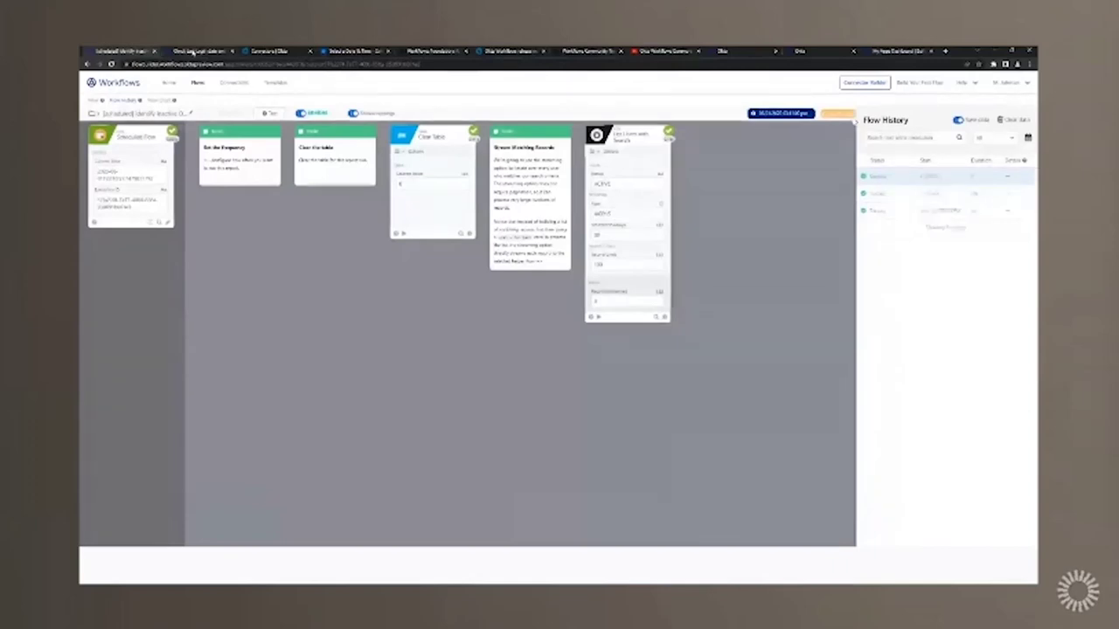
pyautogui.click(193, 51)
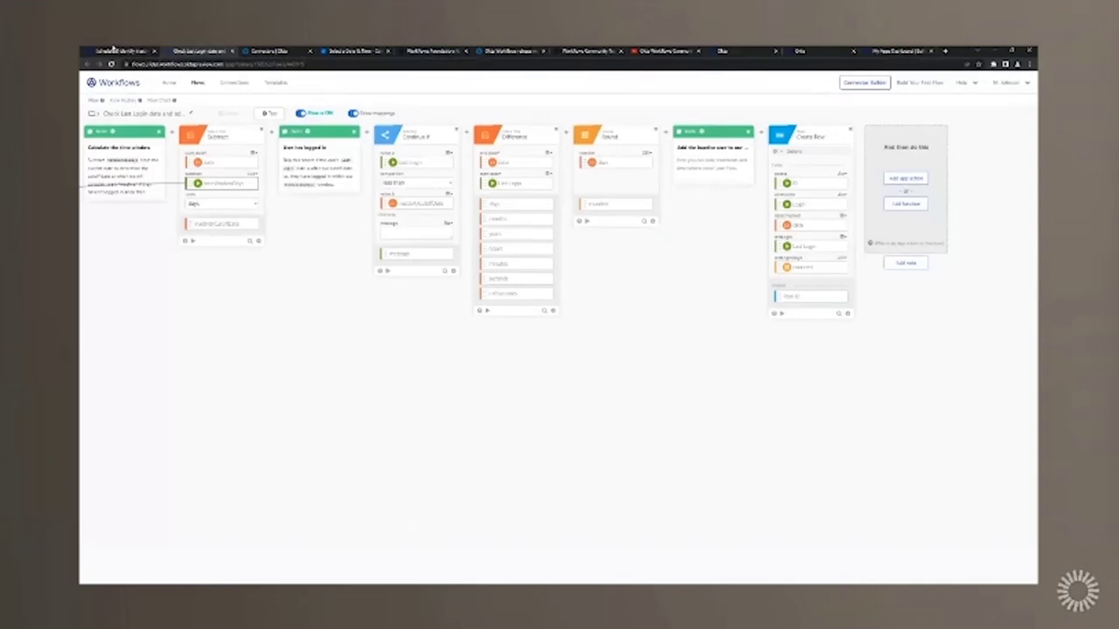
# Open a past execution's trigger Details and expand the user's Raw Default, profile and credentials data.
pyautogui.click(84, 51)
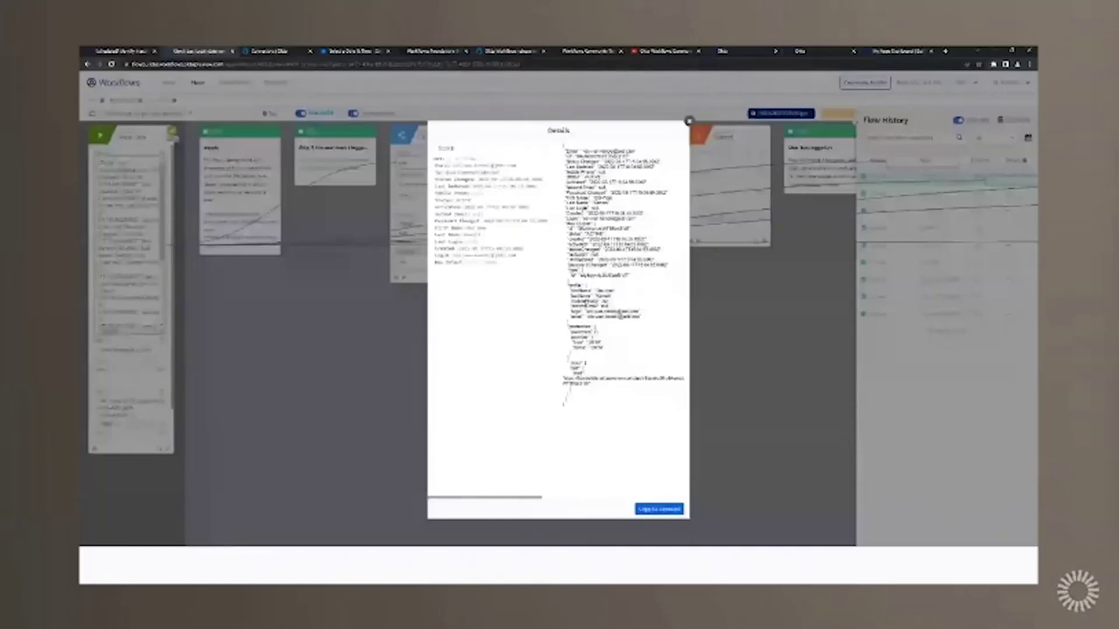
pyautogui.click(492, 264)
pyautogui.doubleClick(470, 324)
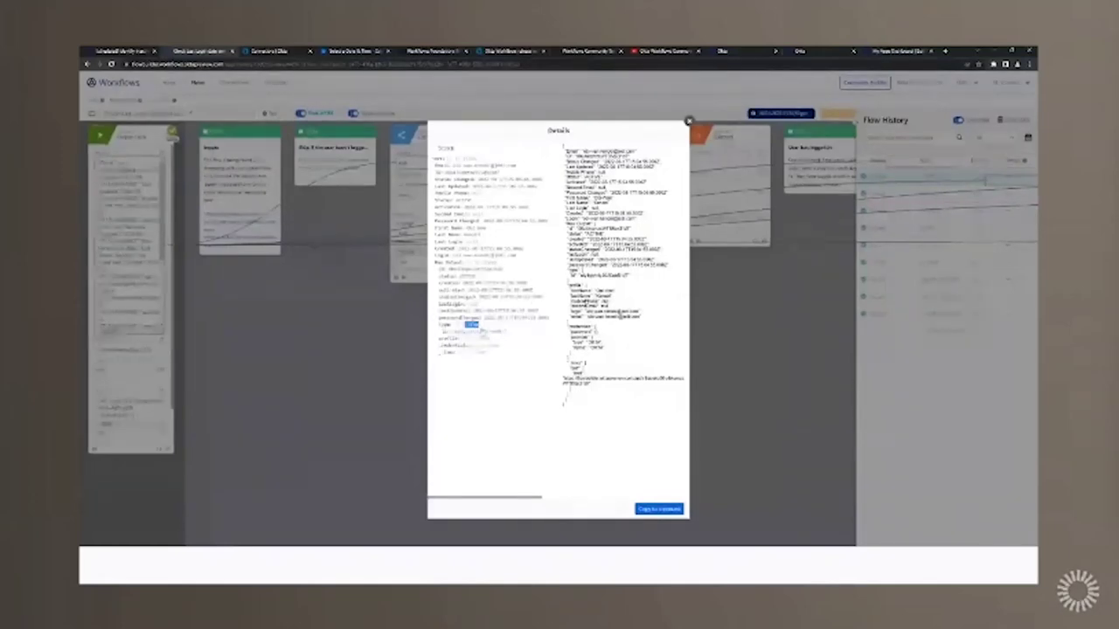
pyautogui.click(488, 340)
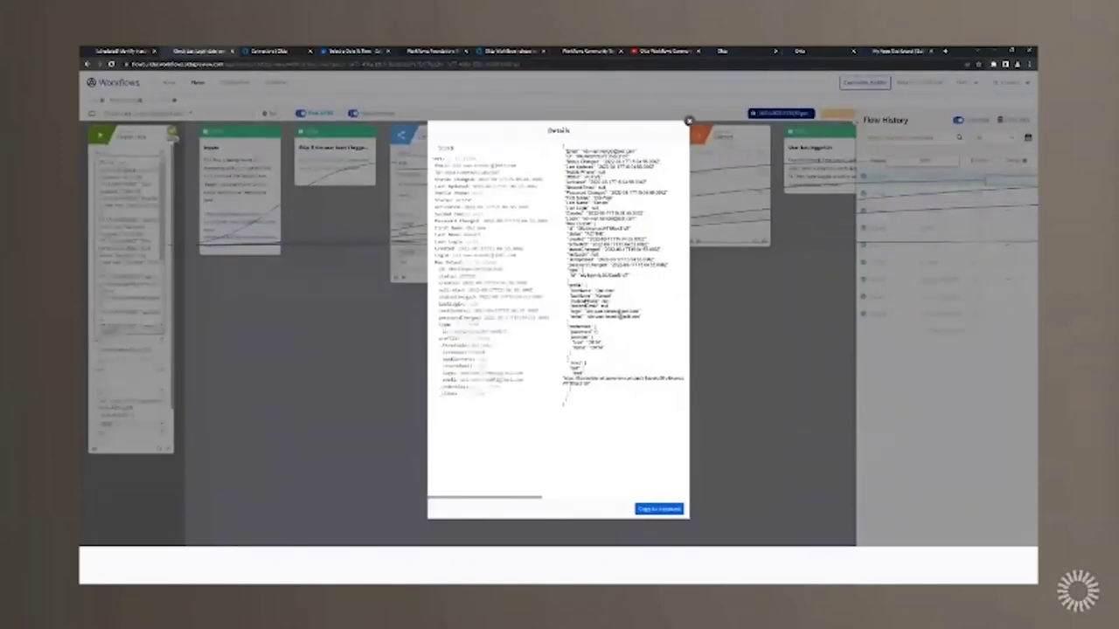
pyautogui.click(457, 386)
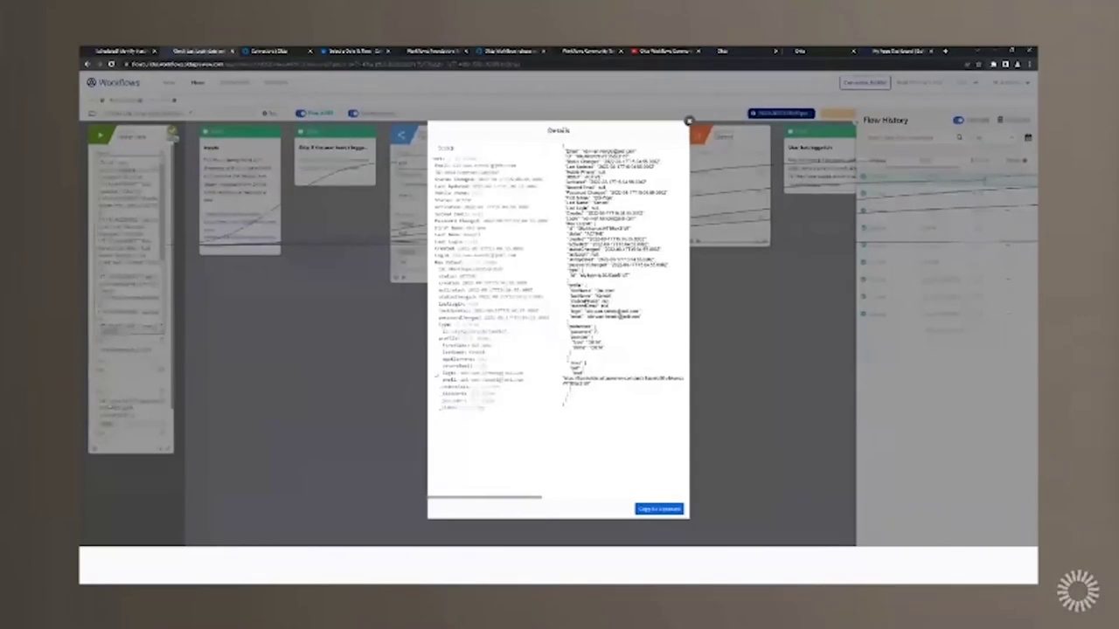
# Close Details, load another Flow History execution's results, then close Flow History to resume editing.
pyautogui.click(687, 120)
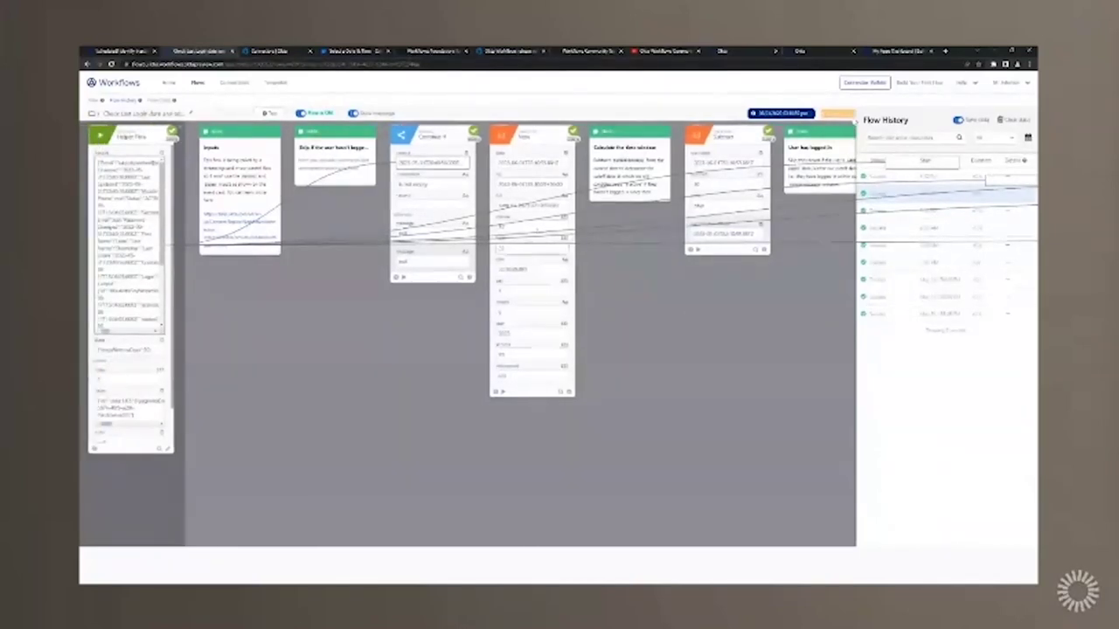
pyautogui.hscroll(3, 467, 332)
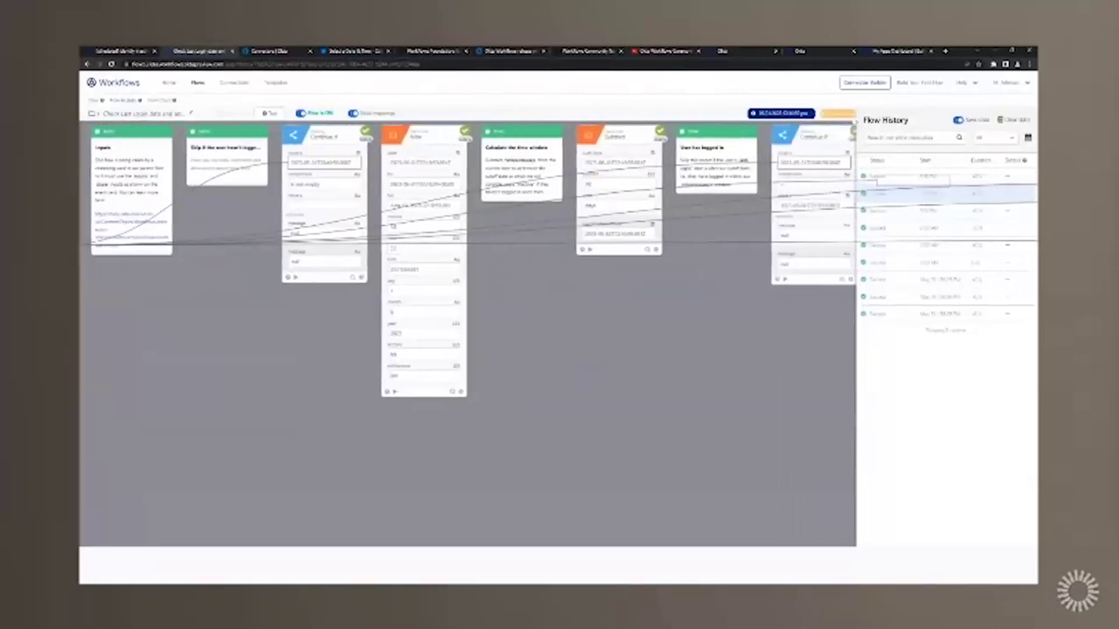
pyautogui.hscroll(1, 467, 332)
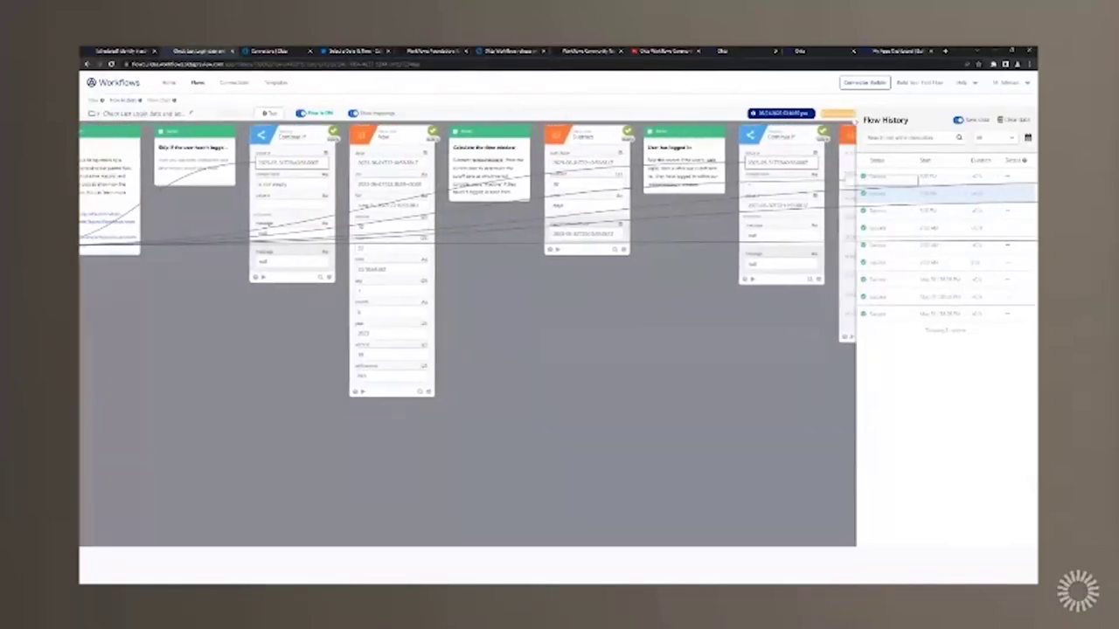
pyautogui.hscroll(6, 467, 332)
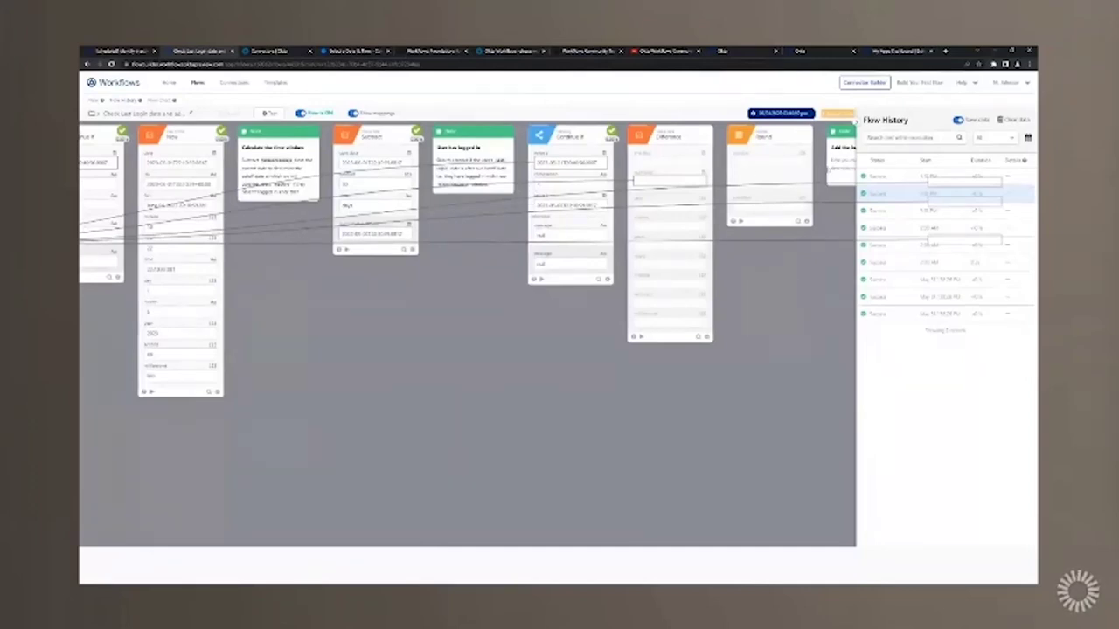
pyautogui.click(875, 215)
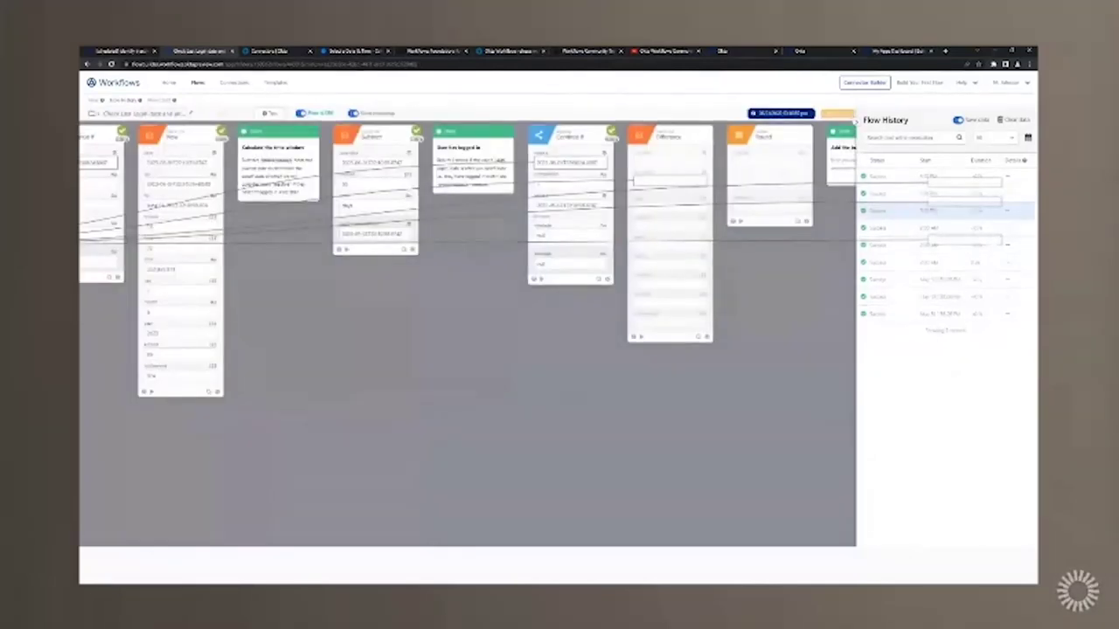
pyautogui.hscroll(-5, 388, 324)
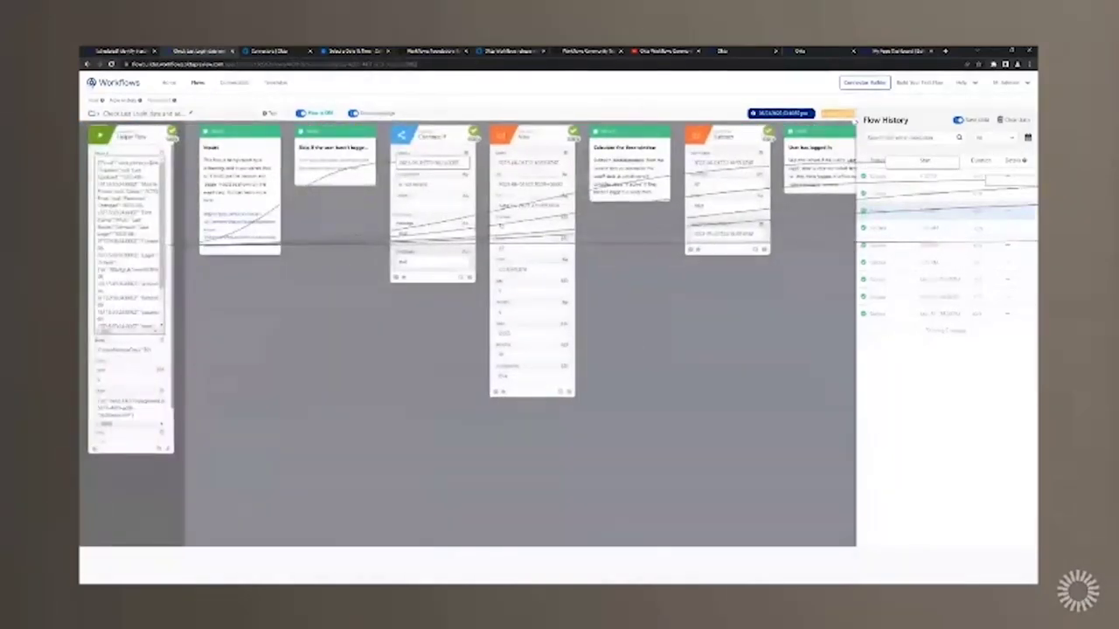
pyautogui.click(90, 103)
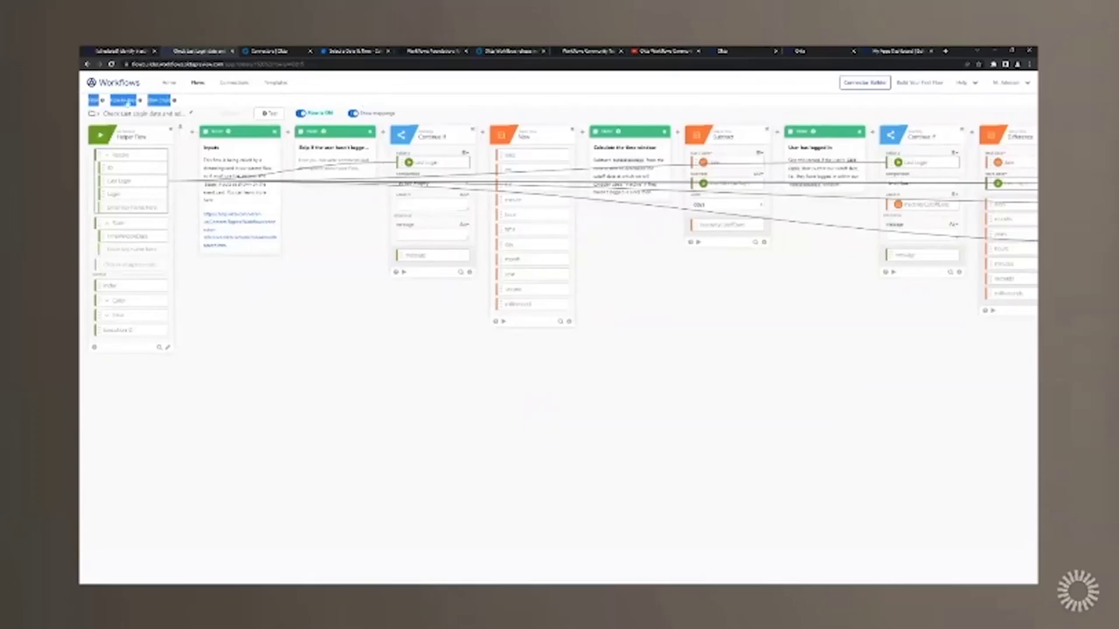
pyautogui.click(122, 100)
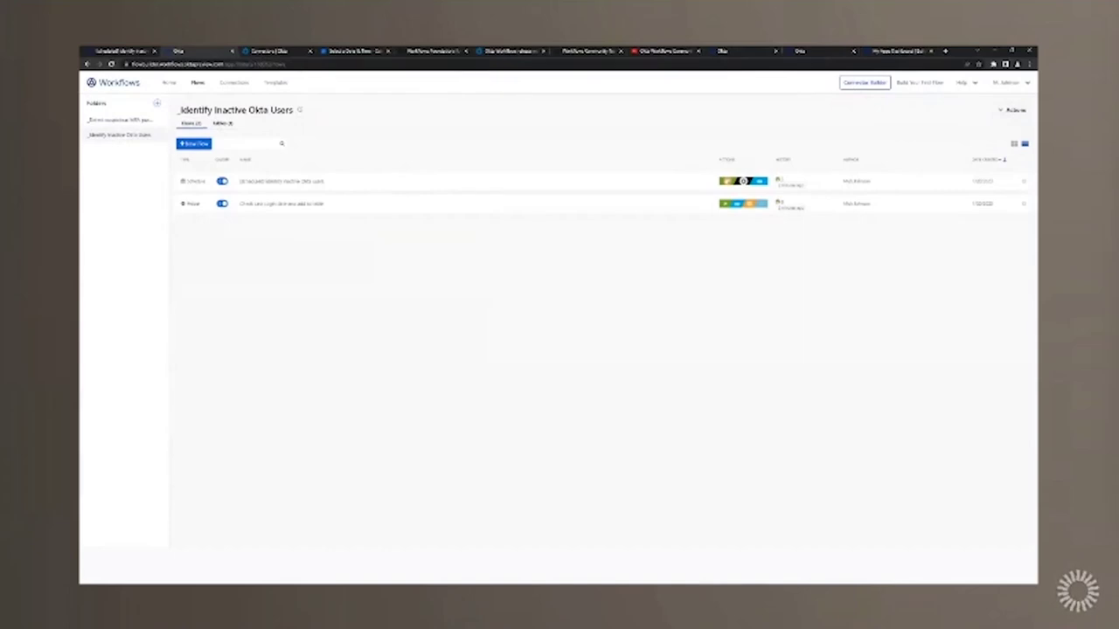
pyautogui.click(222, 123)
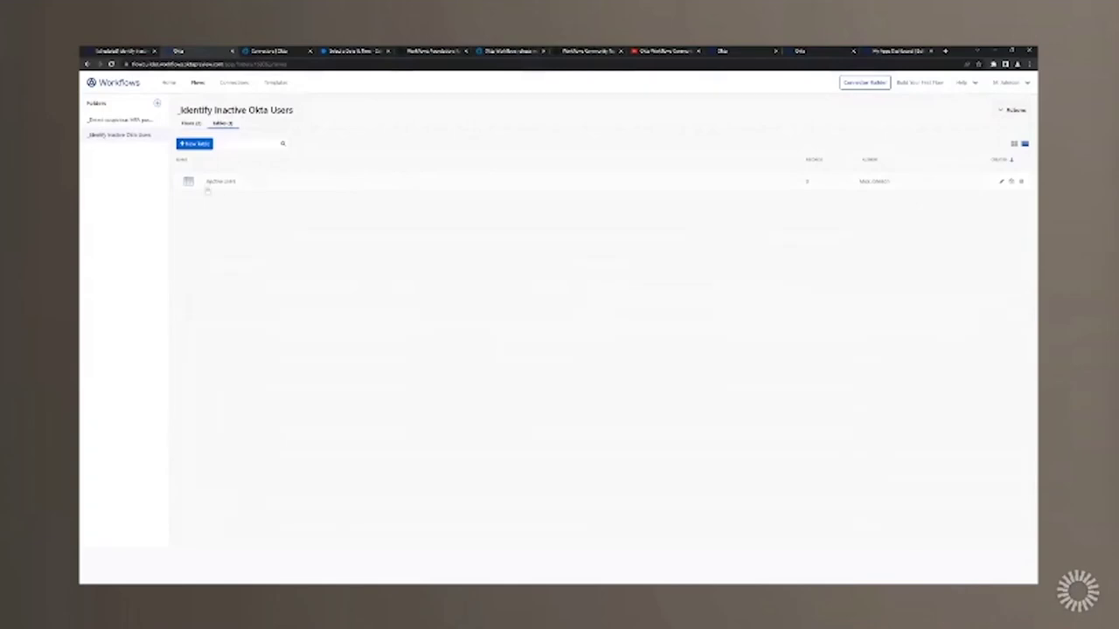
pyautogui.click(219, 184)
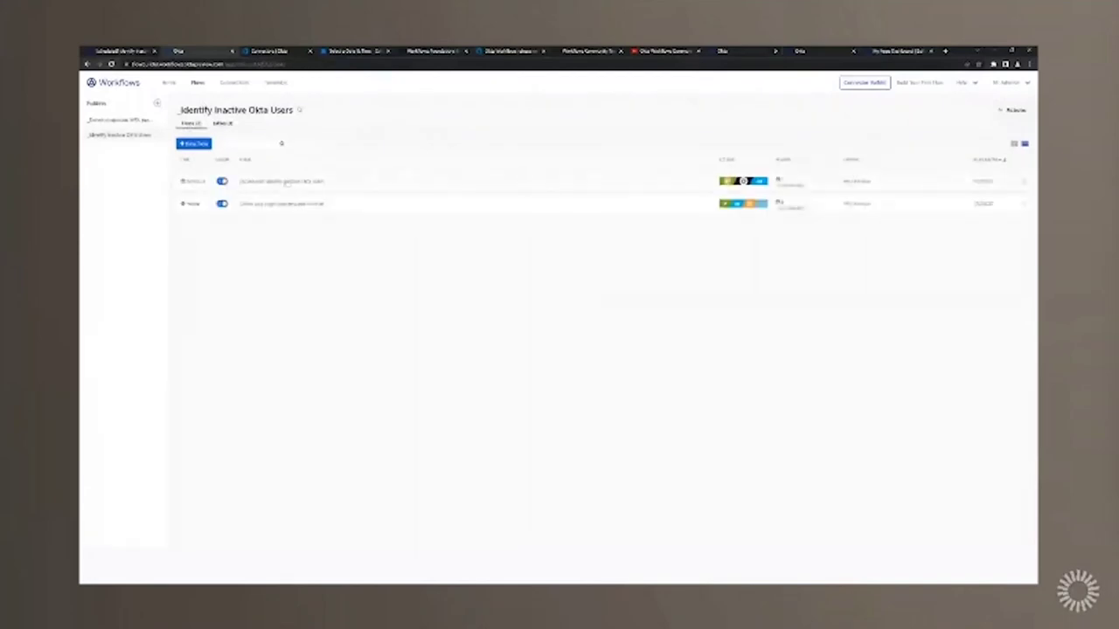
# Add a Tables Export to CSV card after List Users with Search, sourcing the Inactive Users table.
pyautogui.click(287, 181)
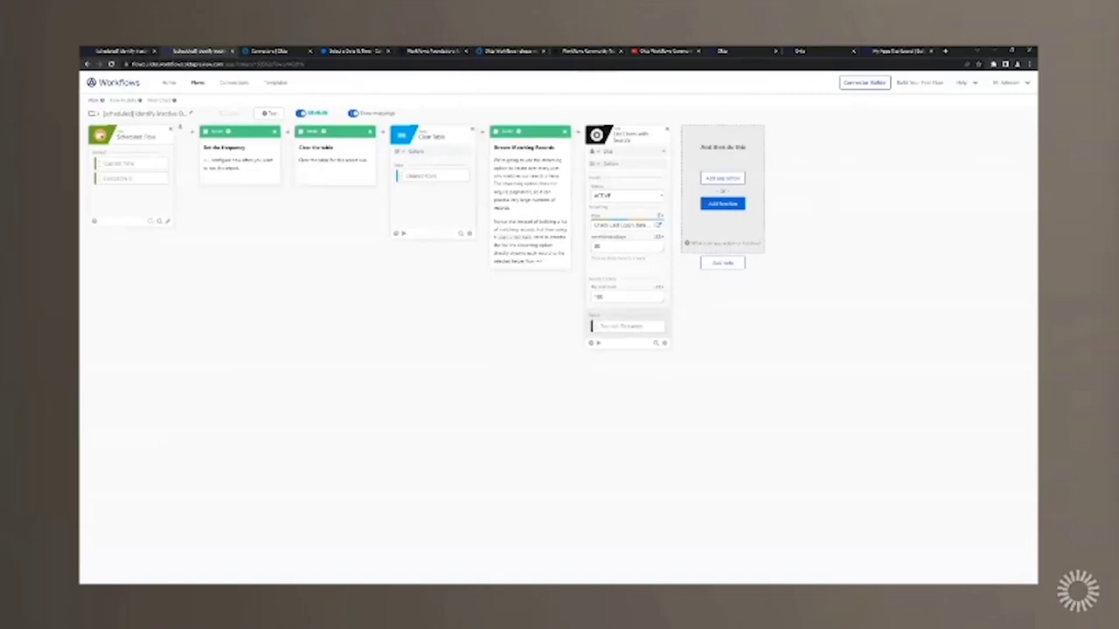
pyautogui.click(722, 203)
pyautogui.click(773, 155)
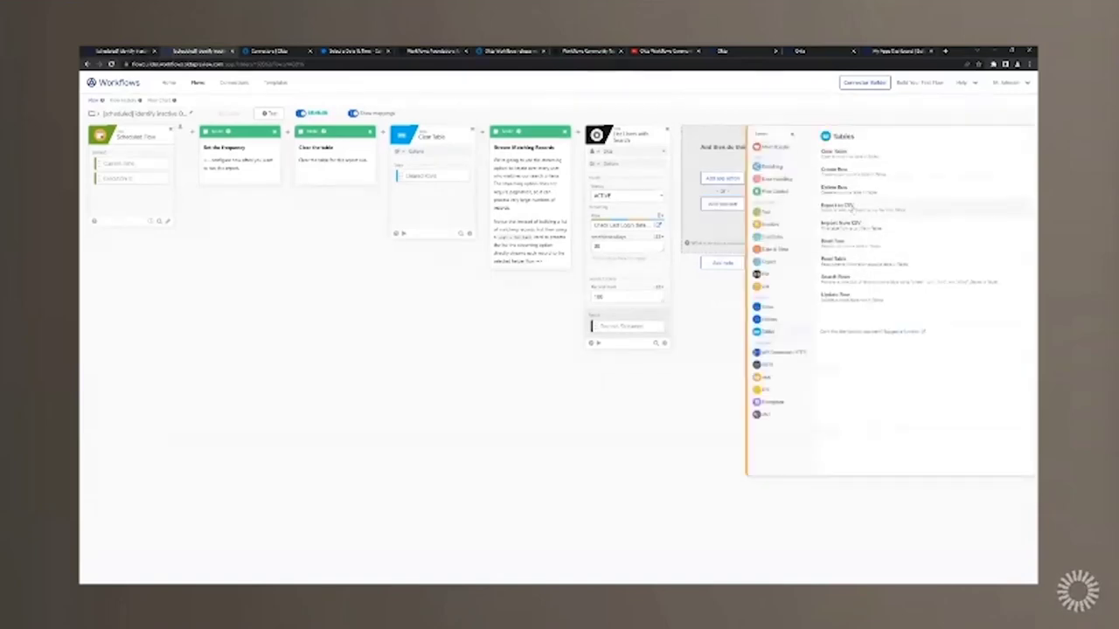
pyautogui.click(856, 210)
pyautogui.click(729, 187)
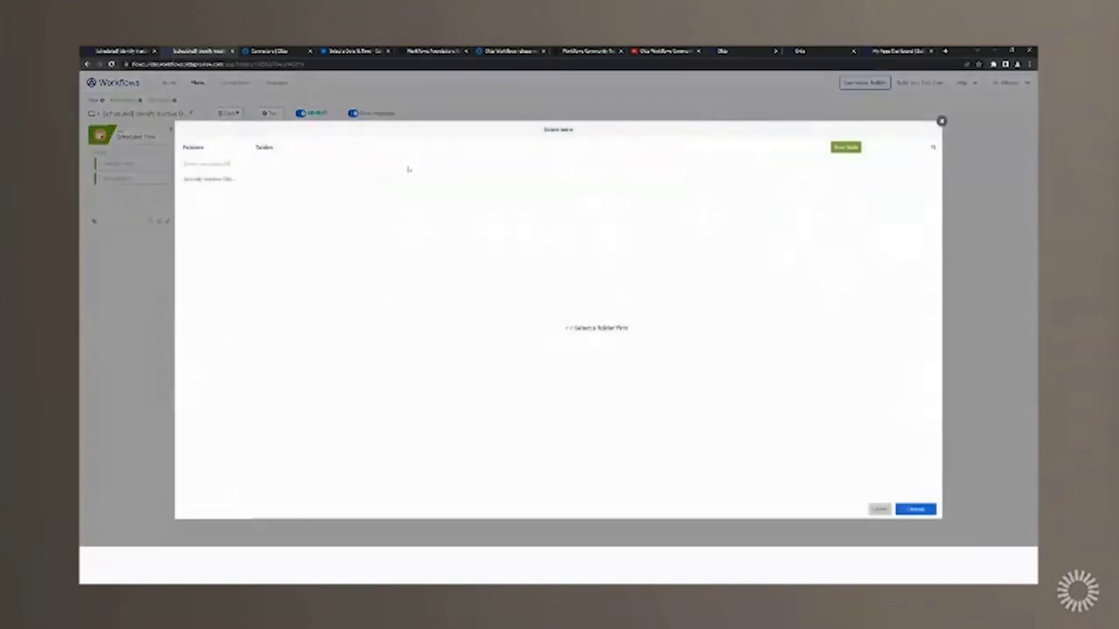
pyautogui.click(212, 178)
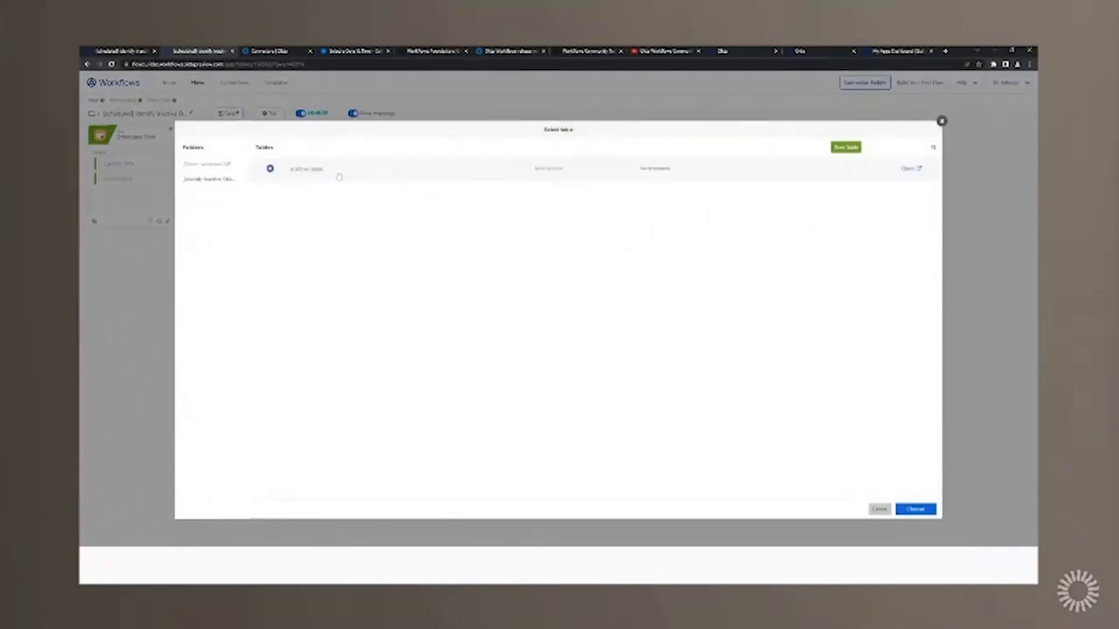
pyautogui.click(916, 509)
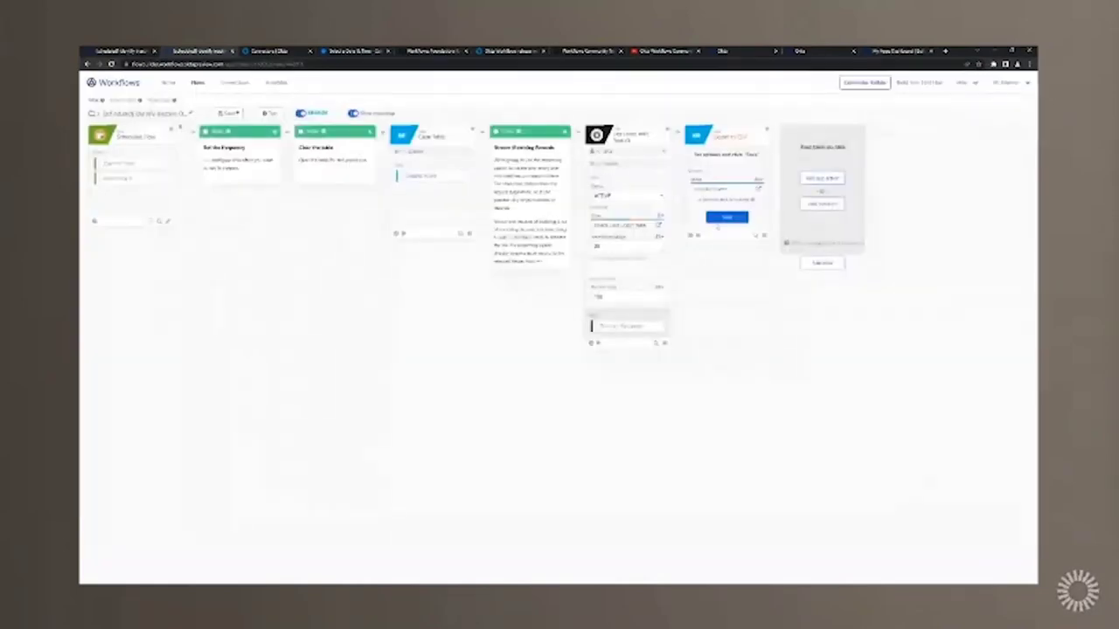
# Save the export options, name the CSV file inactiveusers.csv, and add an email app action.
pyautogui.click(725, 265)
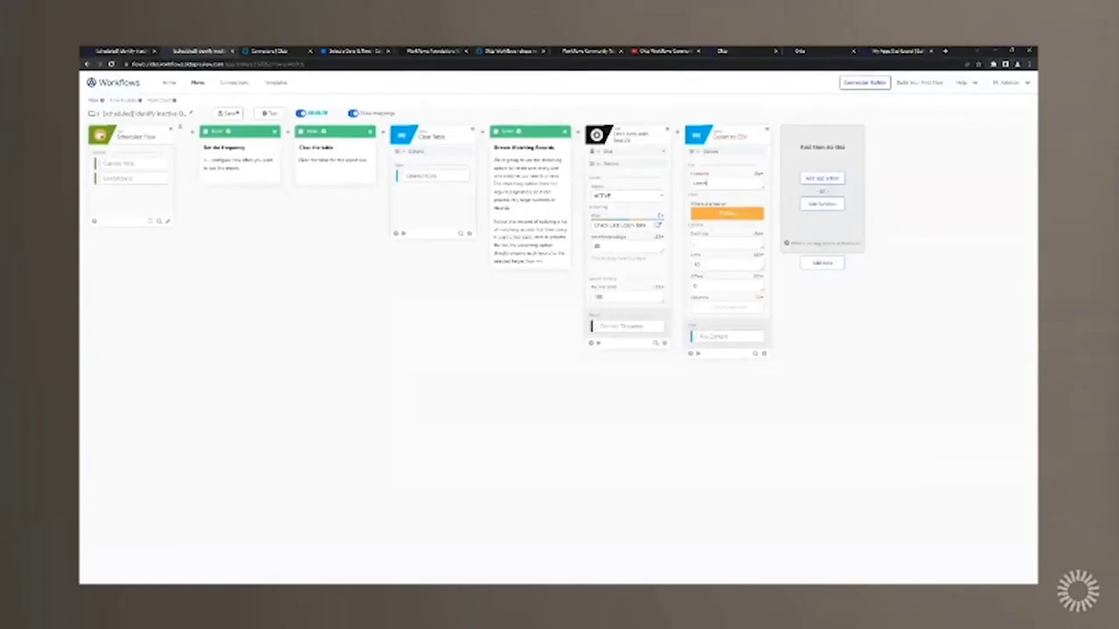
pyautogui.hotkey('ctrl', 'a')
pyautogui.write('inactiveusers')
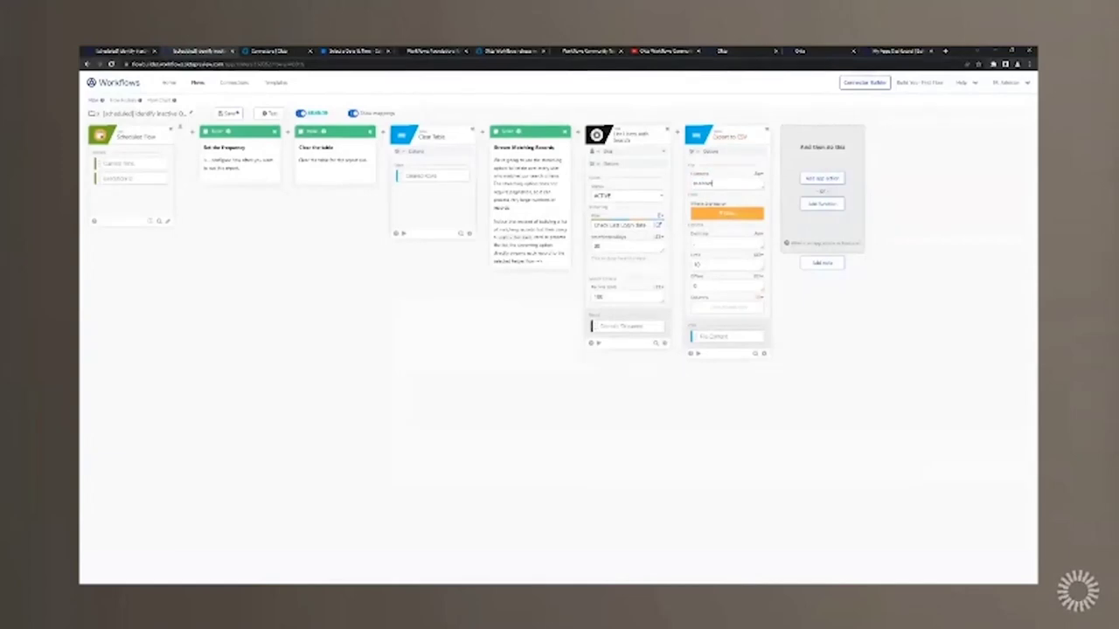
pyautogui.write('.csv')
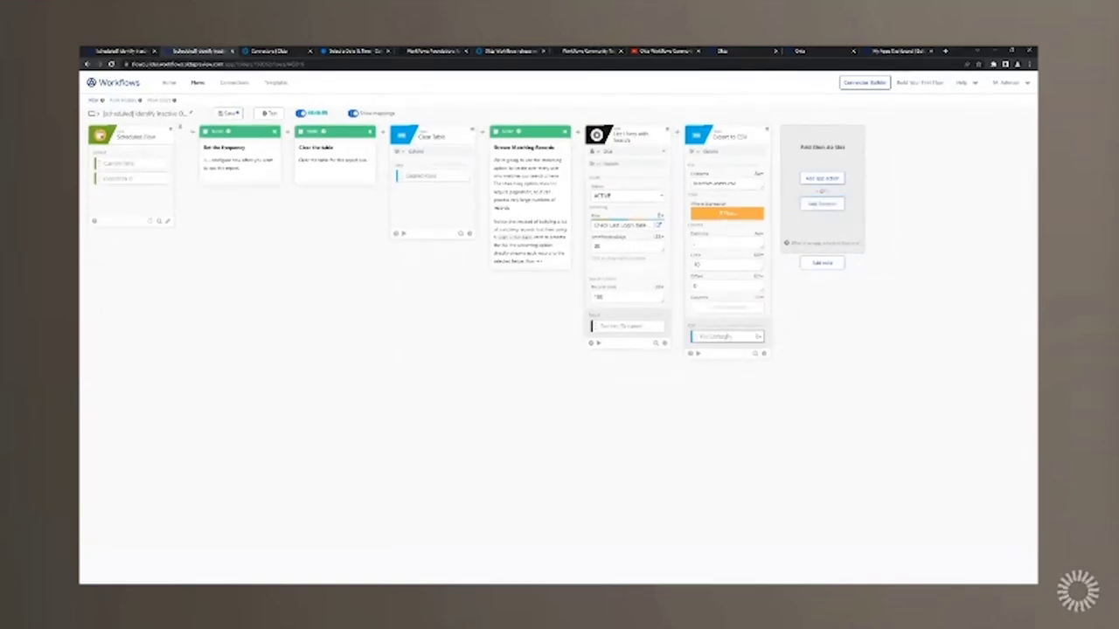
pyautogui.click(827, 178)
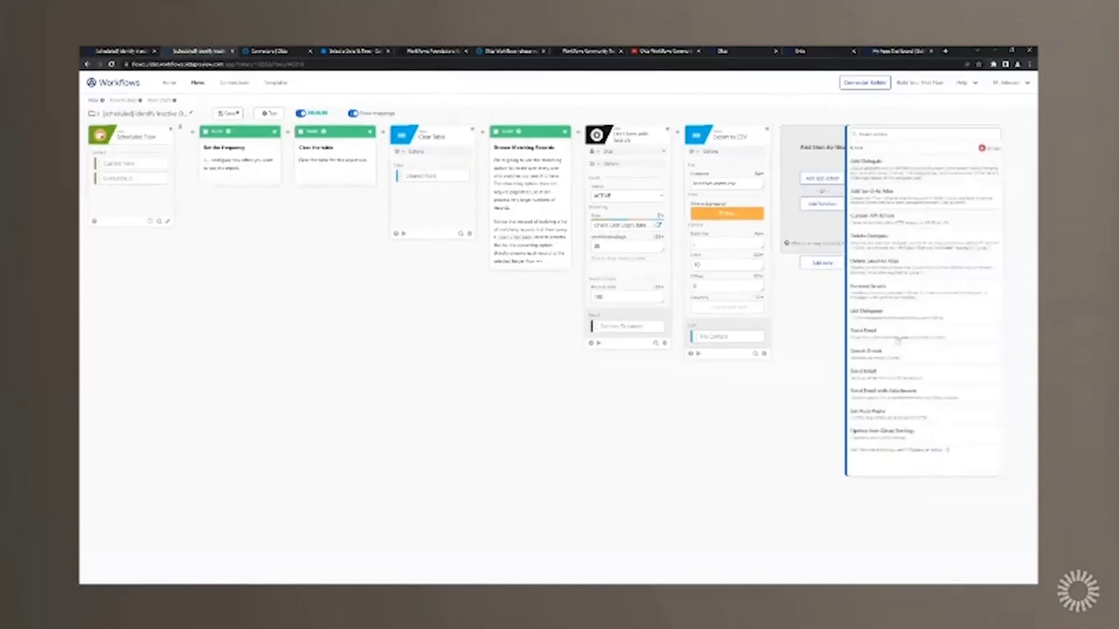
# Add a Send Email with Attachment card with the recipient addresses, a .csv attachment name, and Export to CSV's File Content.
pyautogui.click(890, 393)
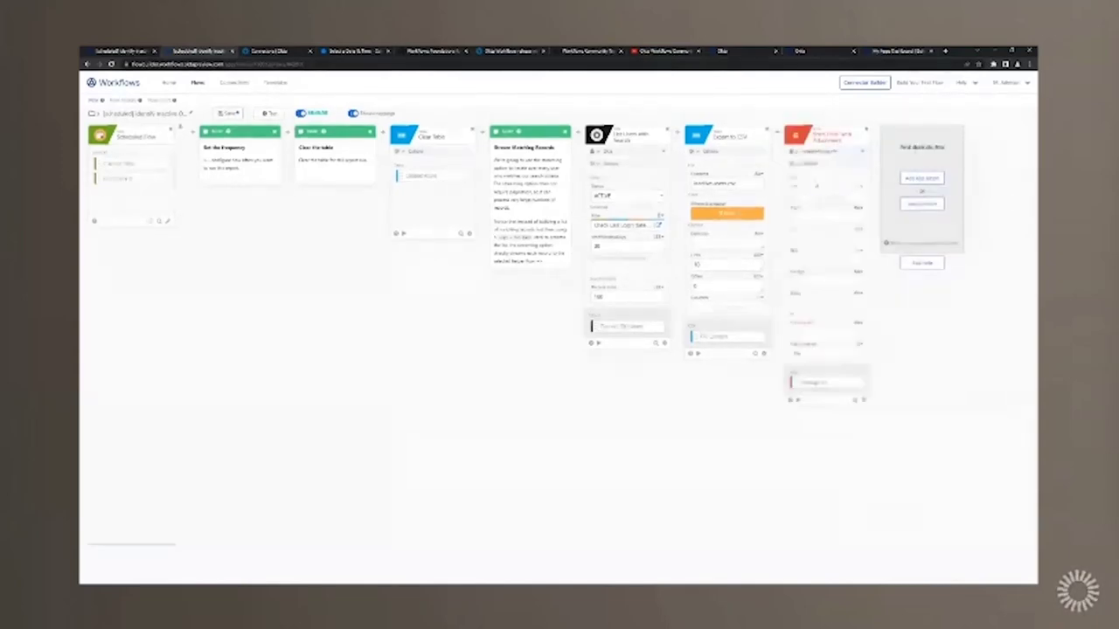
pyautogui.write('test@yourcompany.com')
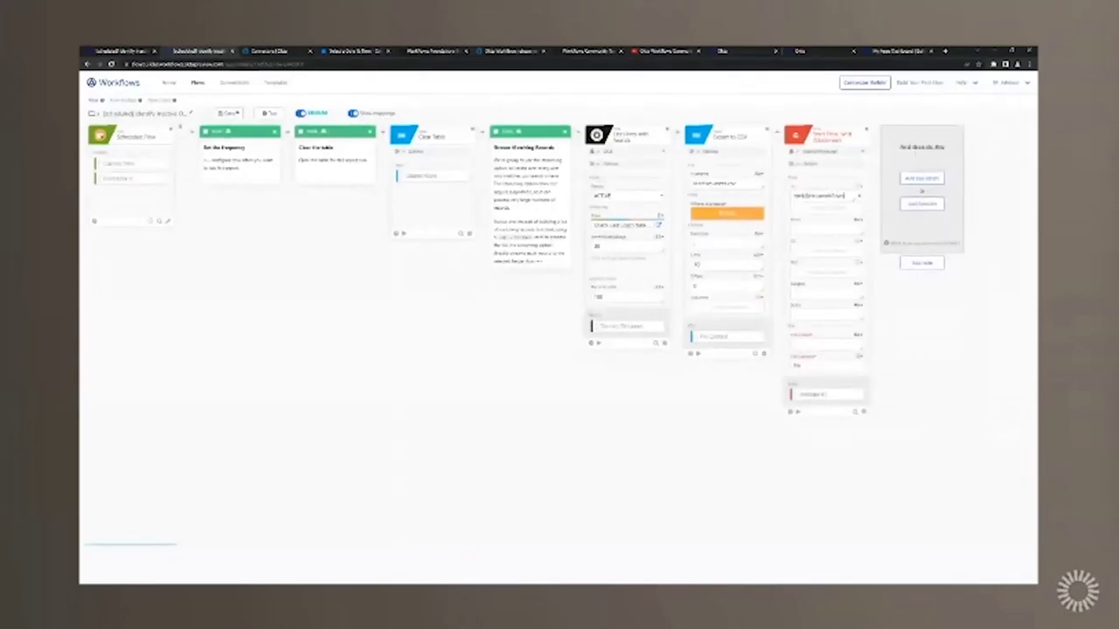
pyautogui.write(', sam')
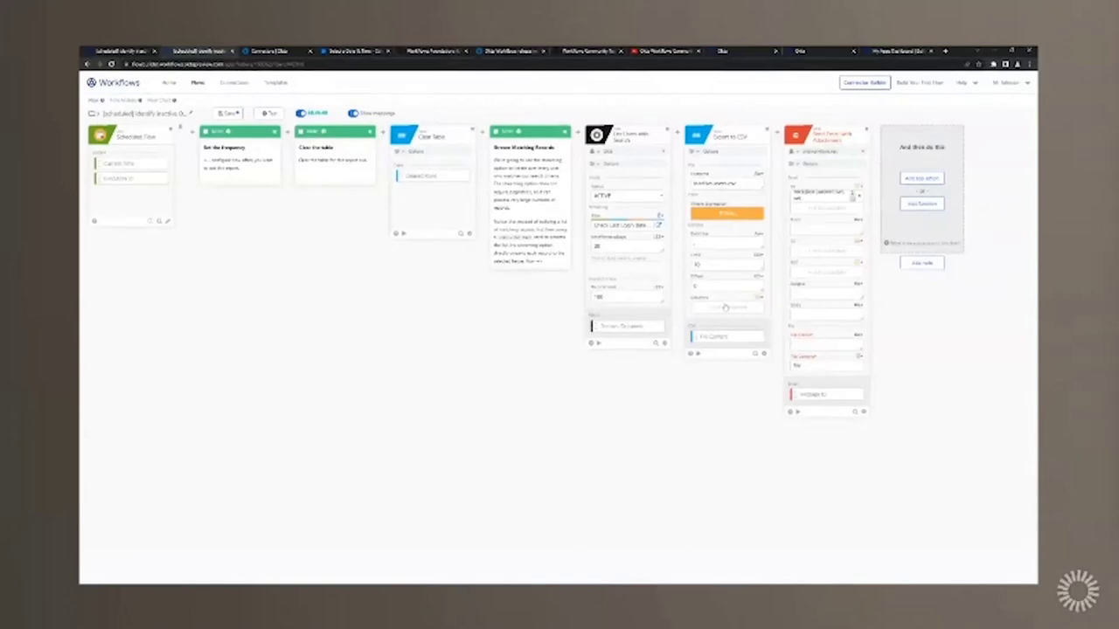
pyautogui.write('ctive-users.csv')
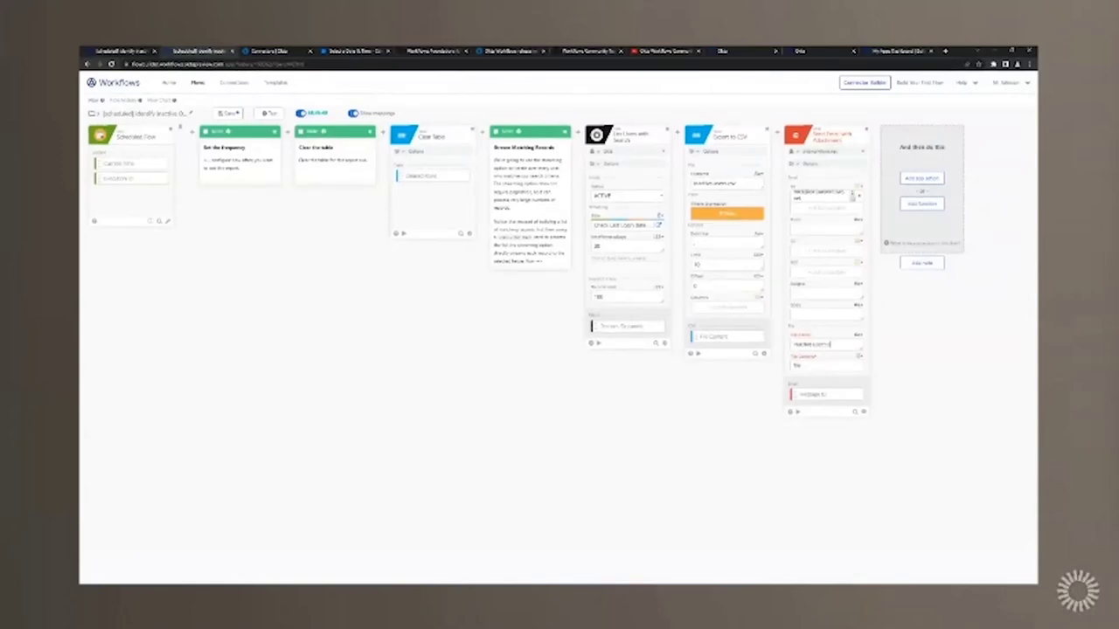
pyautogui.moveTo(717, 337); pyautogui.dragTo(822, 366)
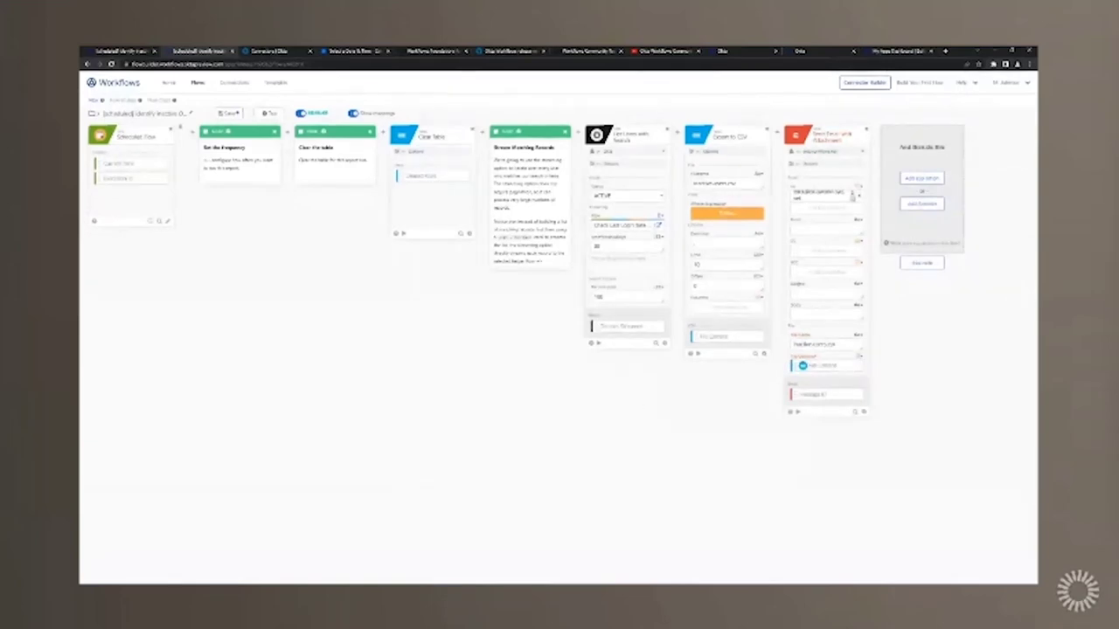